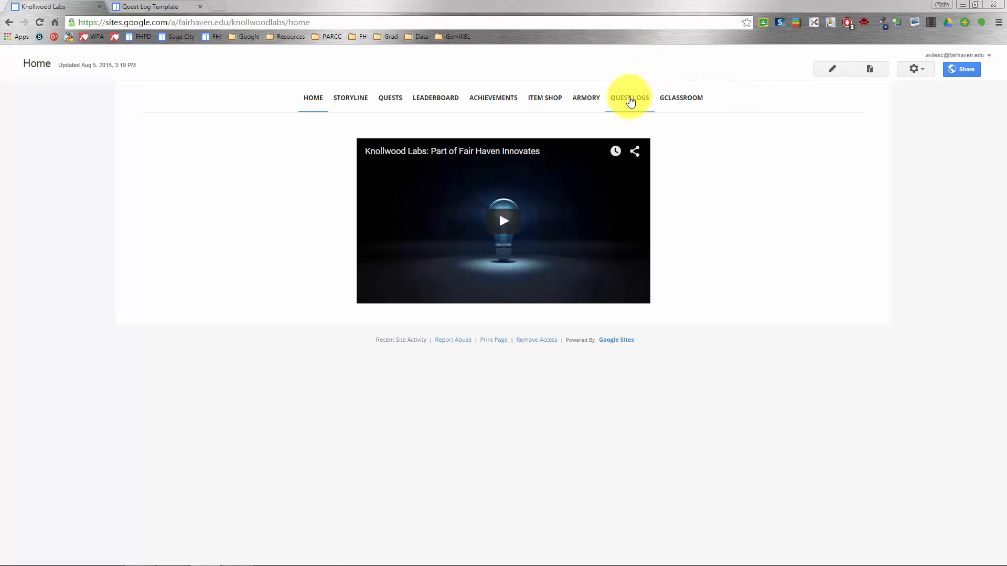
# Step: View the 6th grade page under Quest Logs and switch to the open Quest Log Template site
pyautogui.click(630, 98)
pyautogui.click(669, 214)
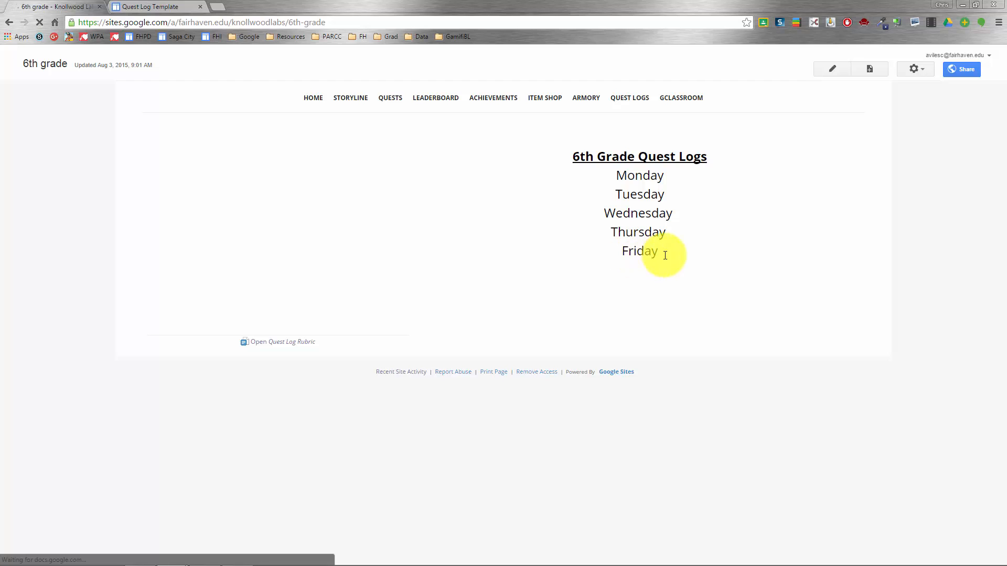
pyautogui.moveTo(662, 252); pyautogui.dragTo(624, 259)
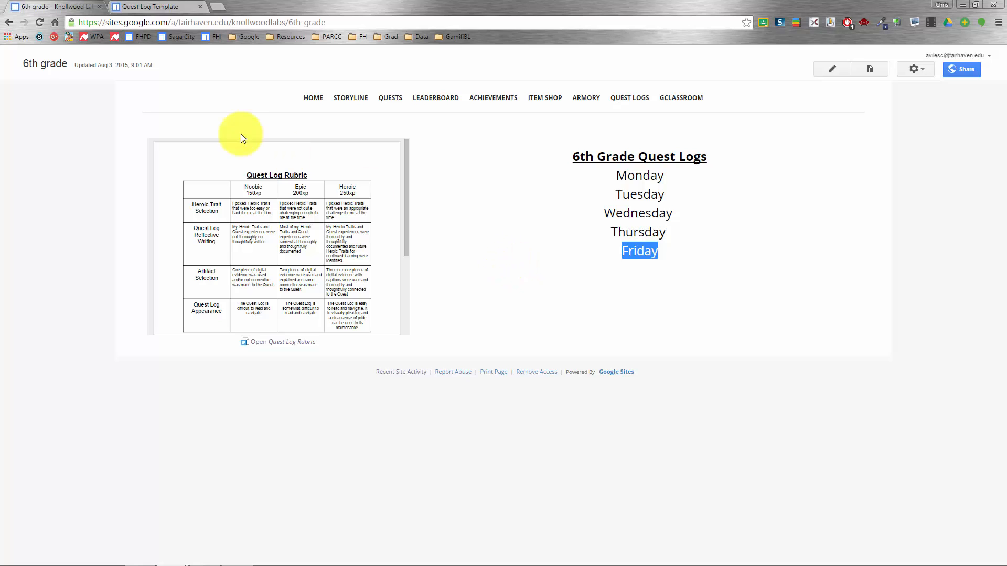
pyautogui.click(135, 8)
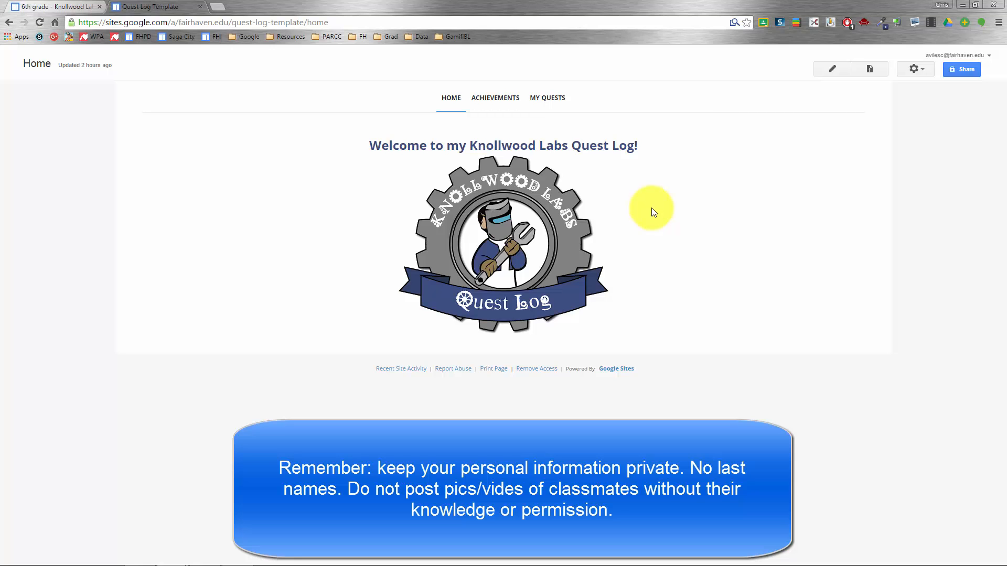
# Step: Edit the Home page and replace the welcome heading with "Hello, world!"
pyautogui.click(838, 72)
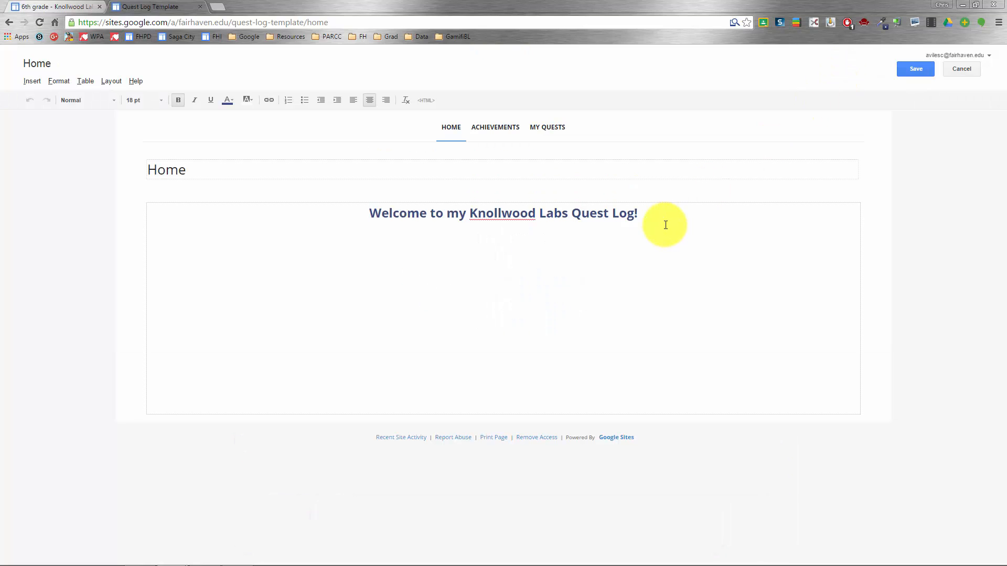
pyautogui.moveTo(663, 215); pyautogui.dragTo(356, 222)
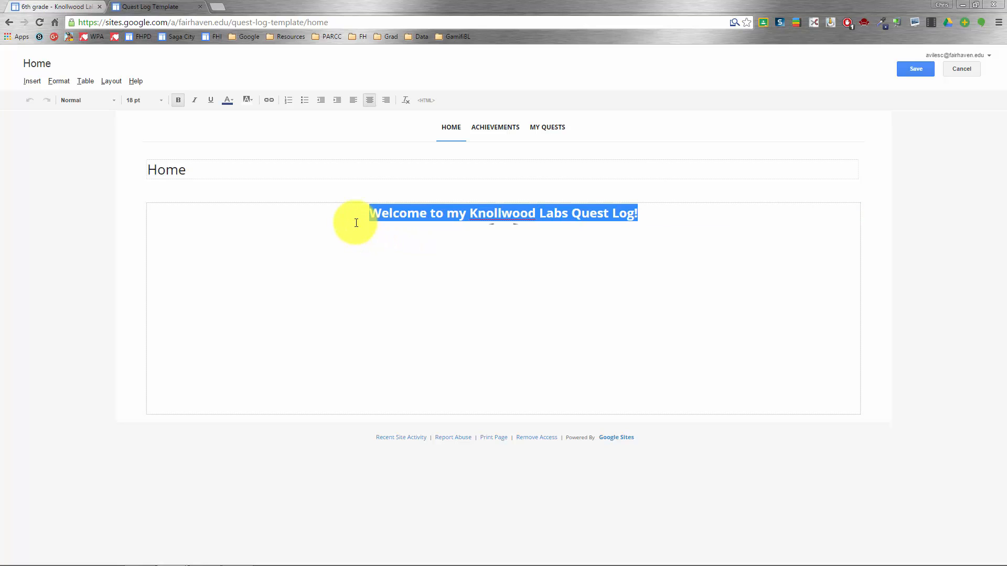
pyautogui.press('Delete')
pyautogui.write('Hellow,')
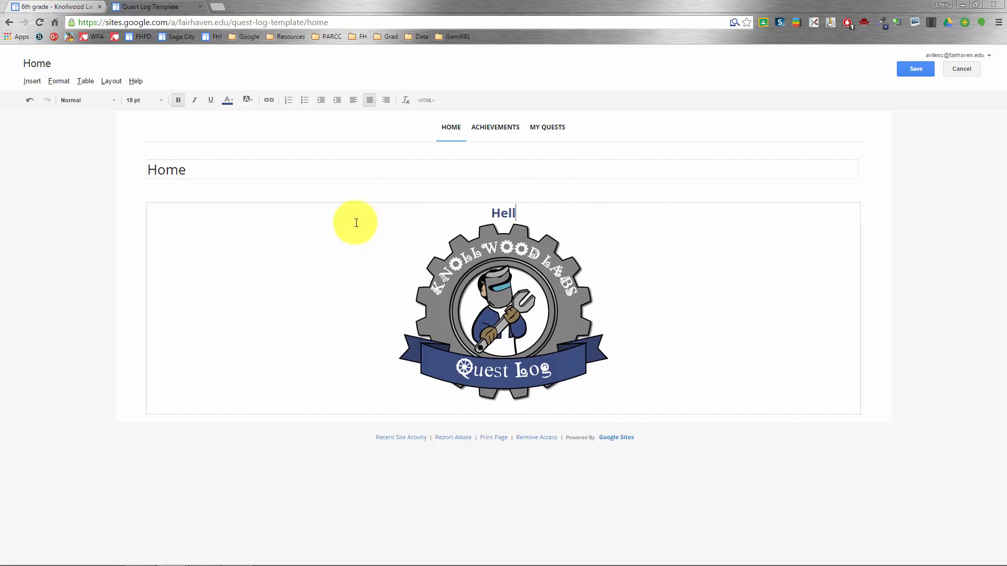
pyautogui.press('BackSpace')
pyautogui.press('BackSpace')
pyautogui.write(', world!')
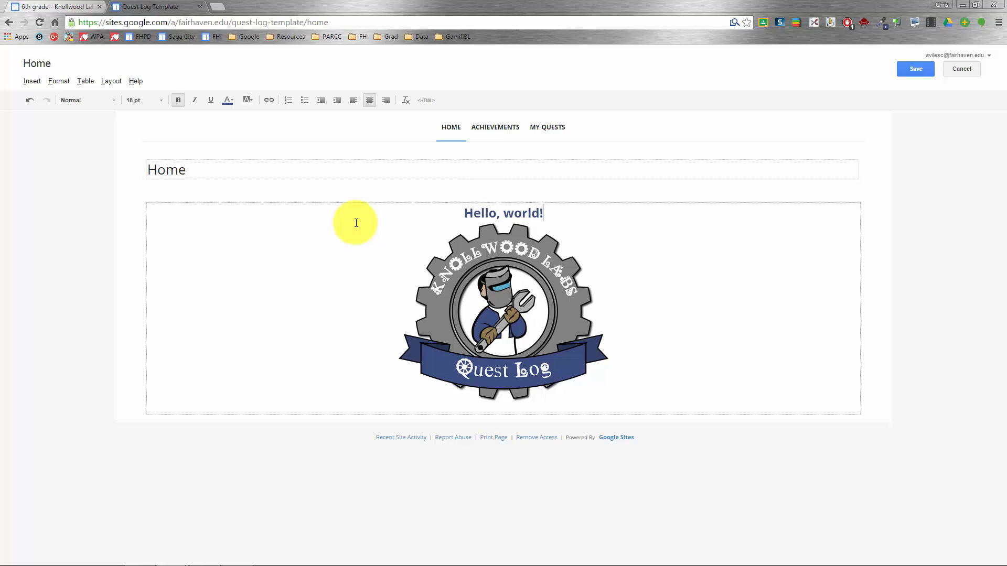
# Step: Remove the Quest Log logo image from the Home page and discard the unsaved changes
pyautogui.click(467, 286)
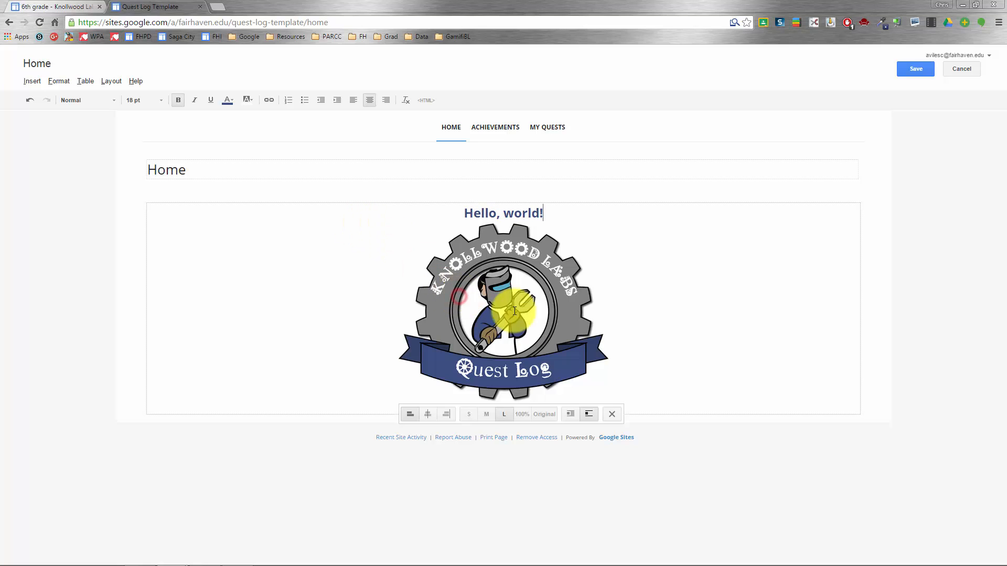
pyautogui.click(610, 413)
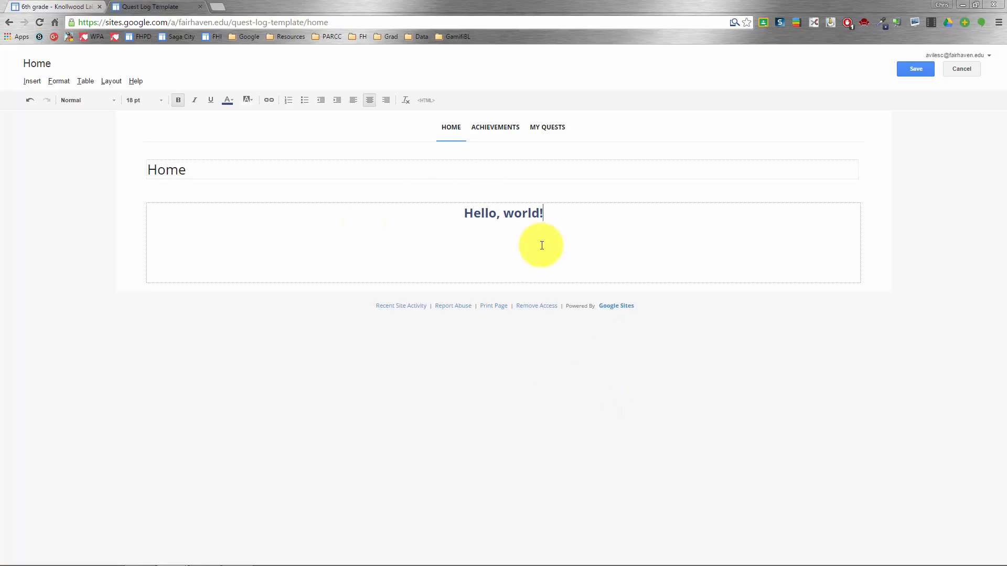
pyautogui.click(970, 70)
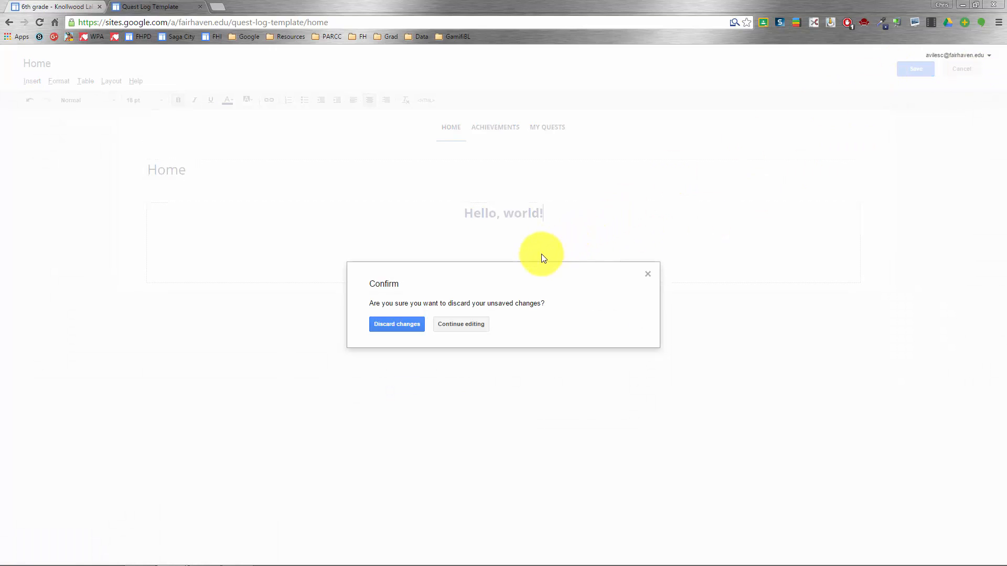
pyautogui.click(416, 325)
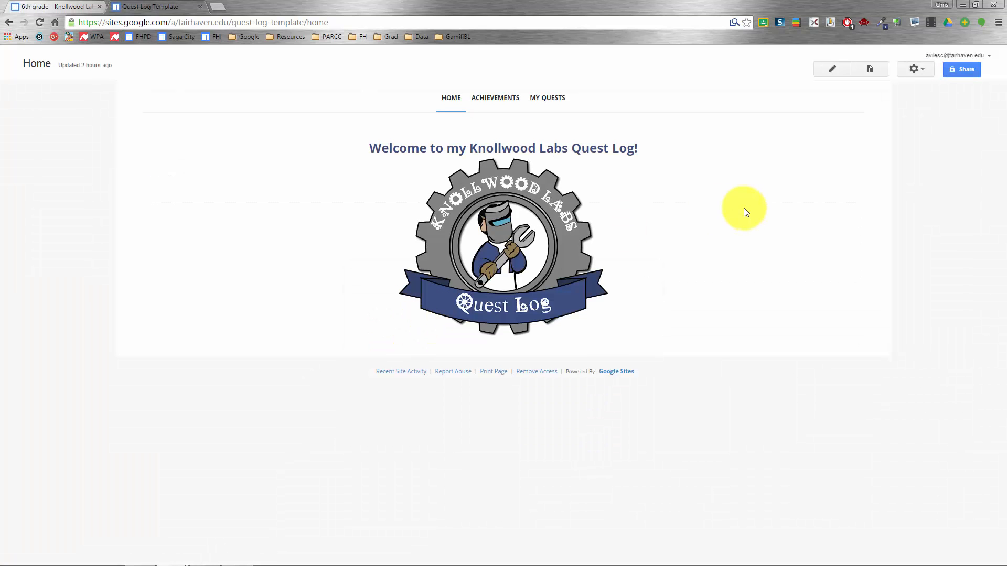
# Step: Open the Achievements page for editing and place the cursor in the first column
pyautogui.click(510, 104)
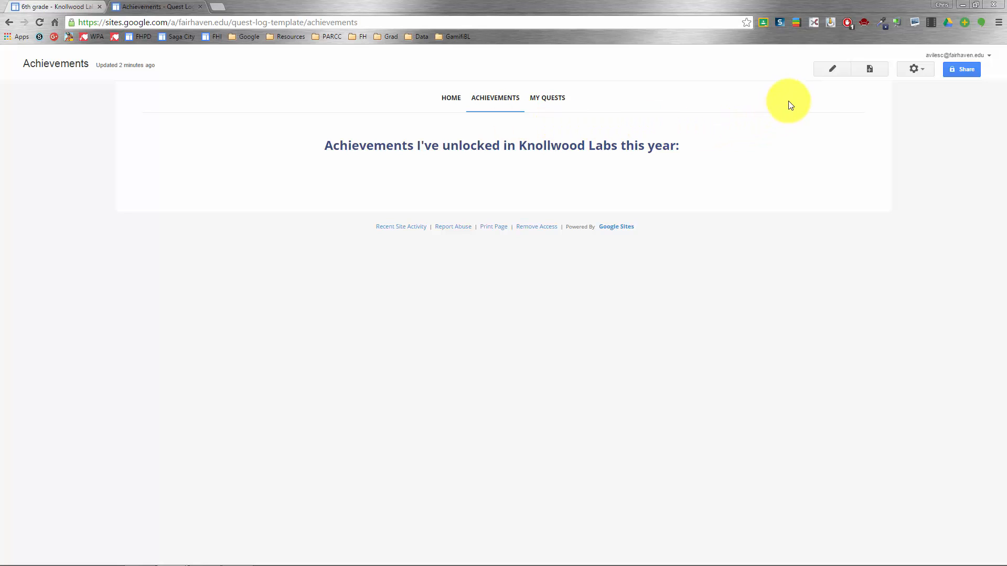
pyautogui.click(825, 71)
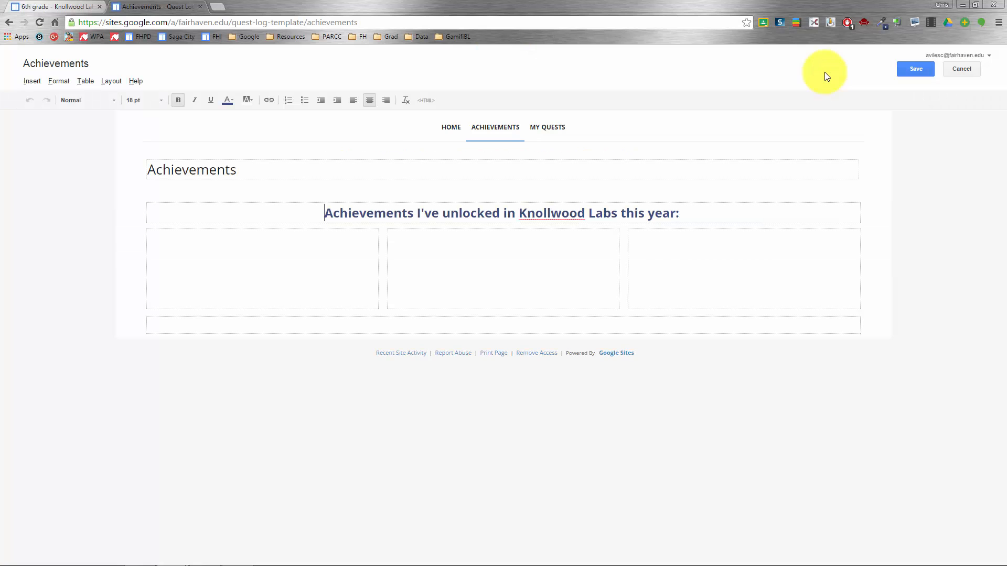
pyautogui.click(256, 251)
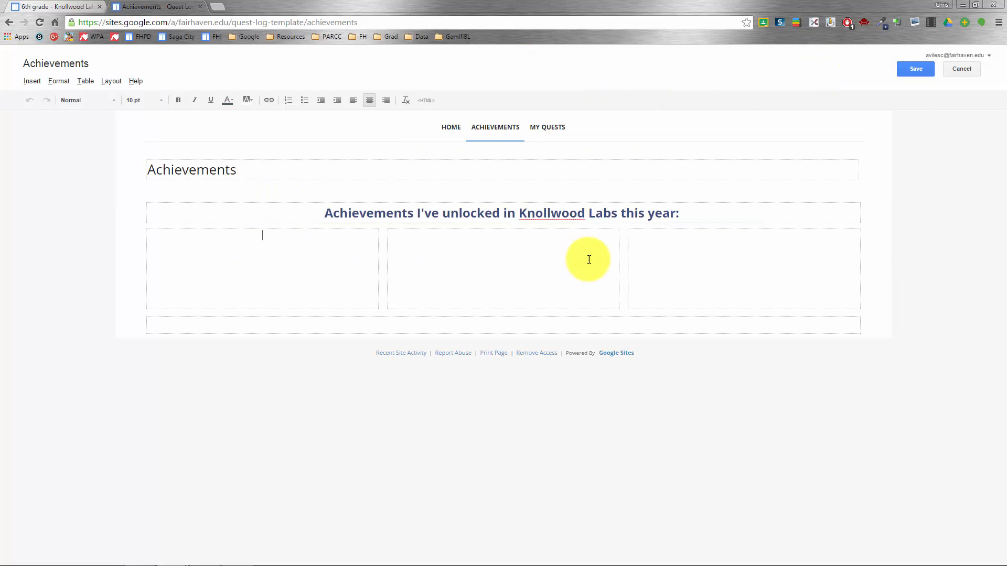
# Step: Examine the three content columns of the Achievements page and the available page layouts
pyautogui.click(287, 267)
pyautogui.click(471, 257)
pyautogui.click(671, 239)
pyautogui.click(337, 258)
pyautogui.click(512, 261)
pyautogui.click(690, 261)
pyautogui.click(275, 283)
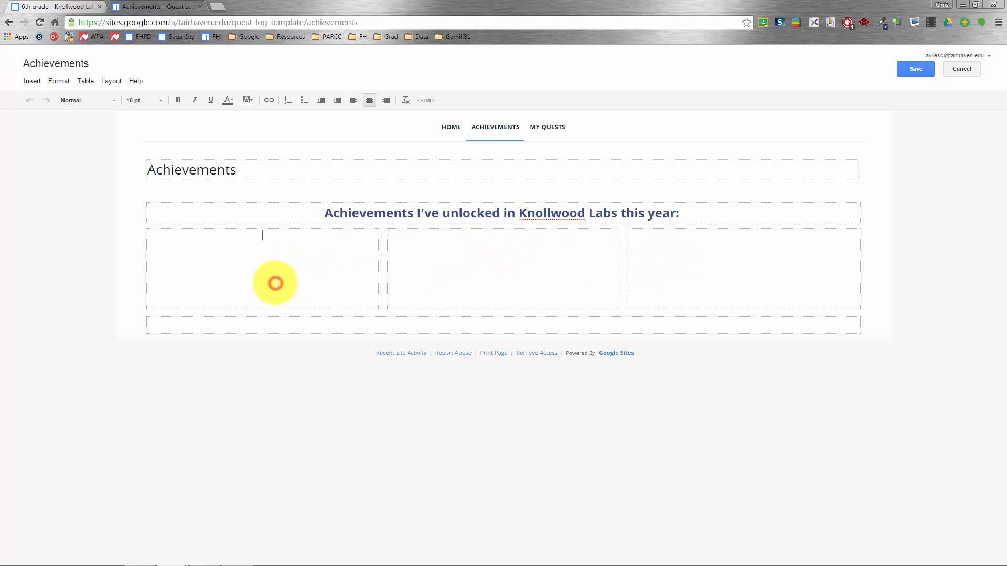
pyautogui.click(108, 83)
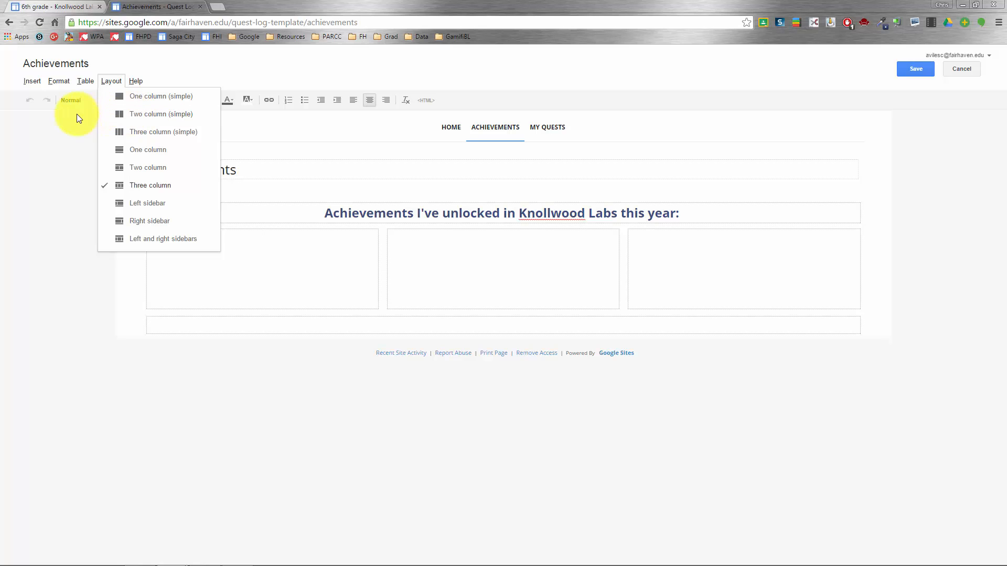
pyautogui.click(72, 143)
# Step: Select the Achievements heading text and look through the font size, text colour and highlight colour options
pyautogui.moveTo(676, 214); pyautogui.dragTo(321, 218)
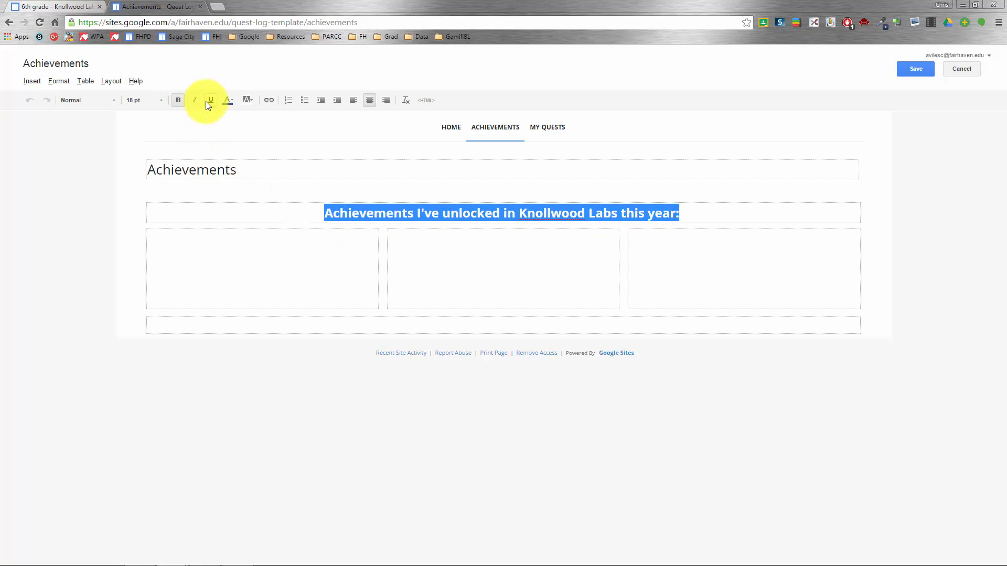
pyautogui.click(144, 99)
pyautogui.click(148, 99)
pyautogui.click(235, 97)
pyautogui.click(235, 96)
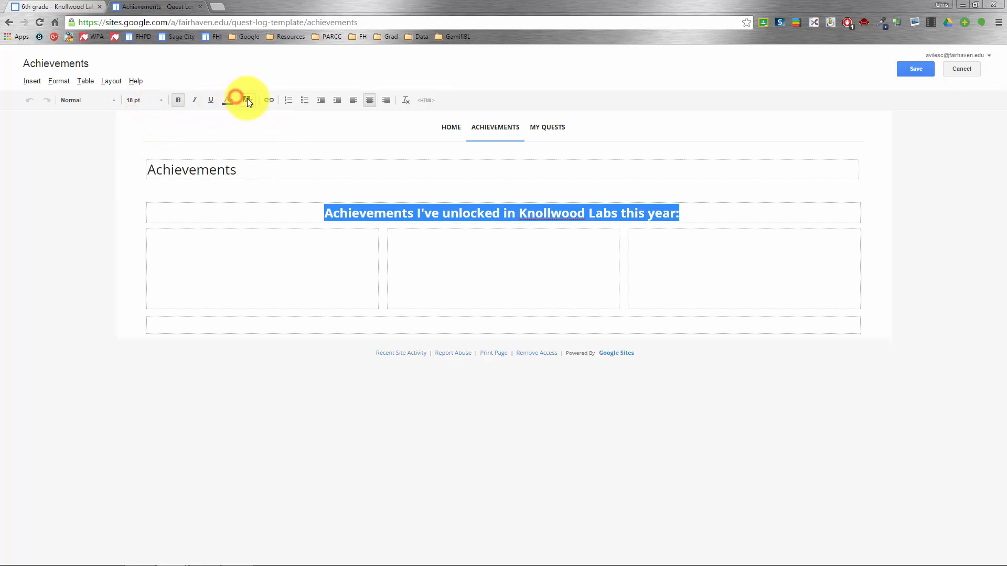
pyautogui.click(251, 99)
pyautogui.click(252, 98)
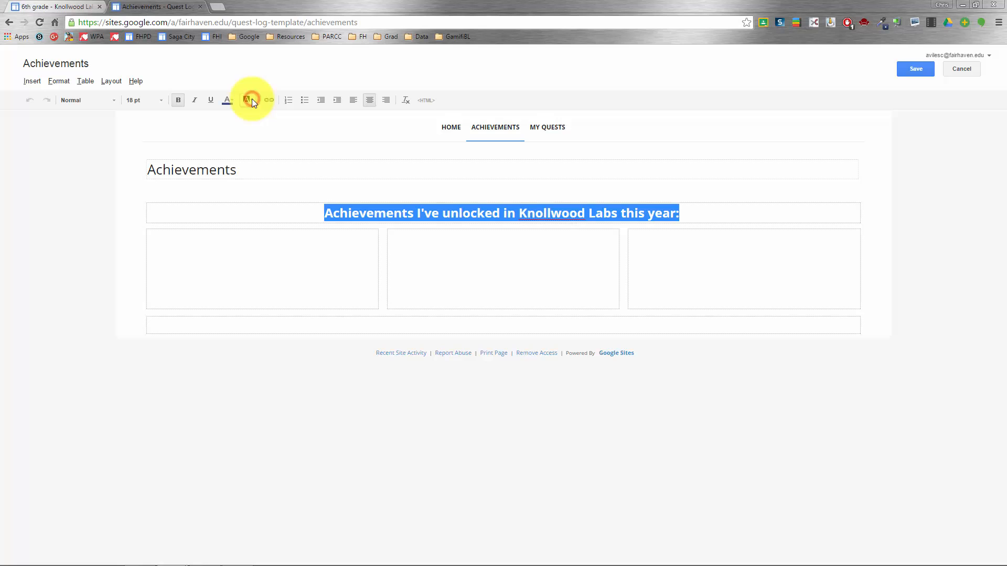
pyautogui.click(262, 135)
pyautogui.click(688, 214)
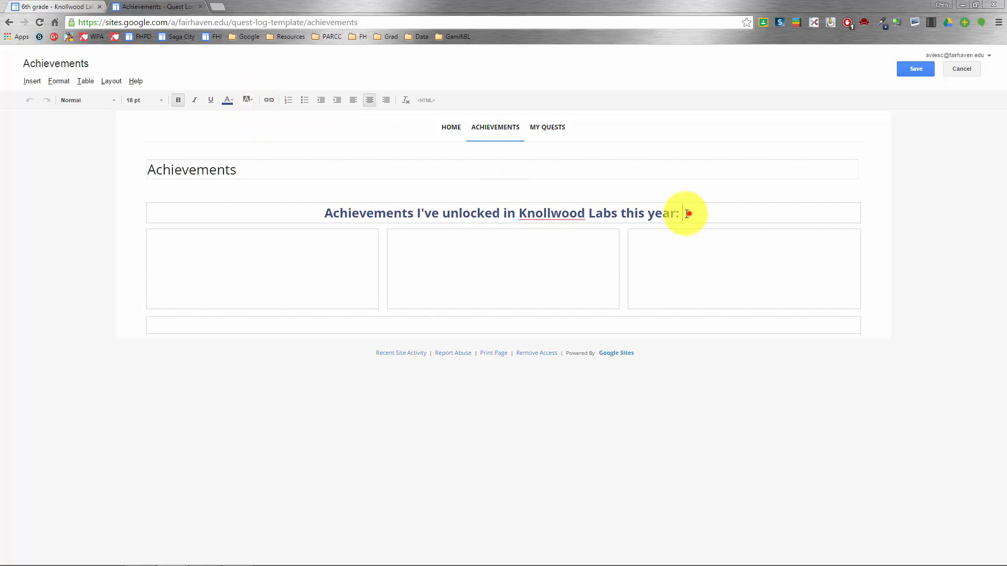
# Step: Link the whole Achievements heading to the web address fairhaveninnovate.scom, opening in a new window, and save the page
pyautogui.moveTo(688, 214); pyautogui.dragTo(315, 213)
pyautogui.click(269, 101)
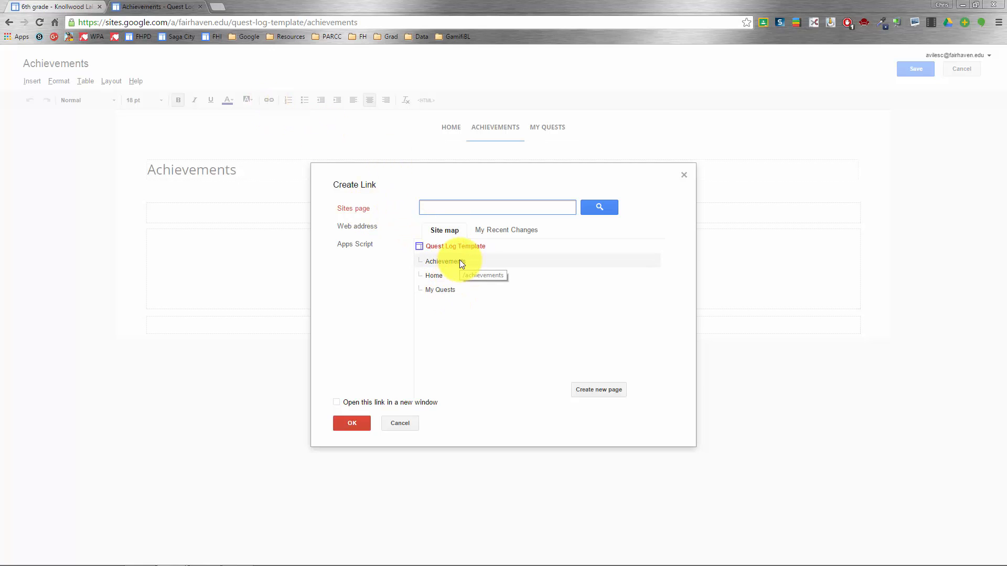
pyautogui.click(374, 227)
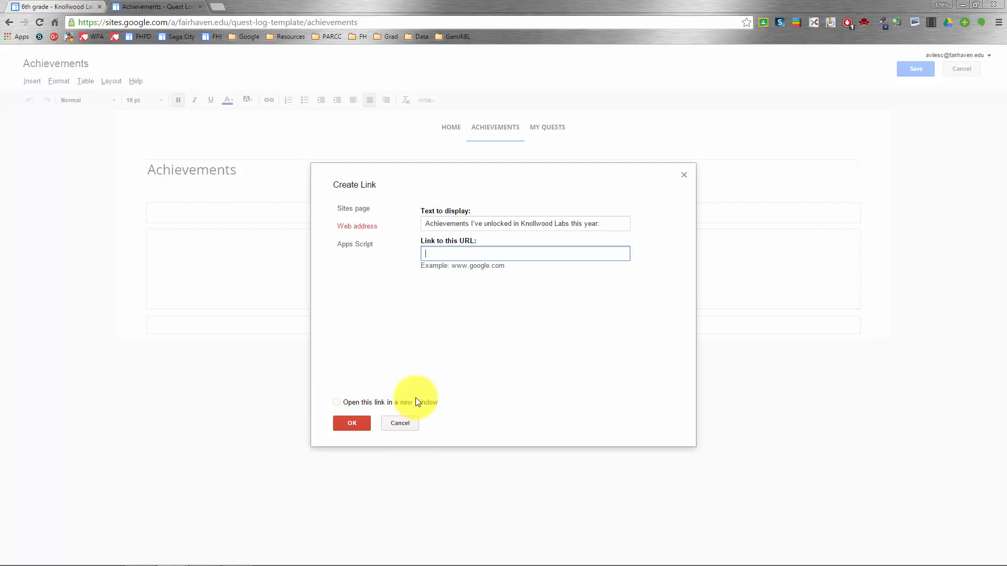
pyautogui.write('airha')
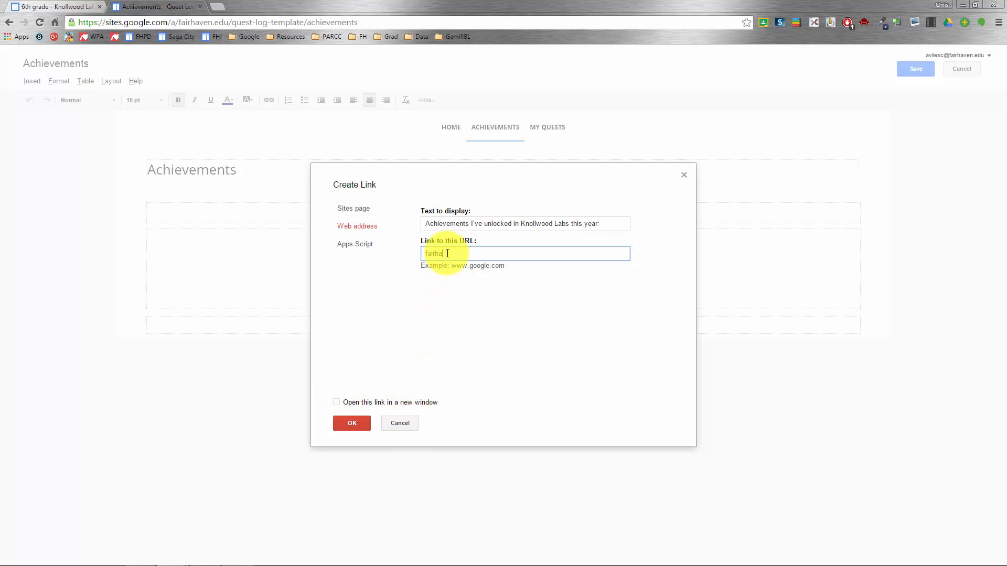
pyautogui.write('veninnovate.scom')
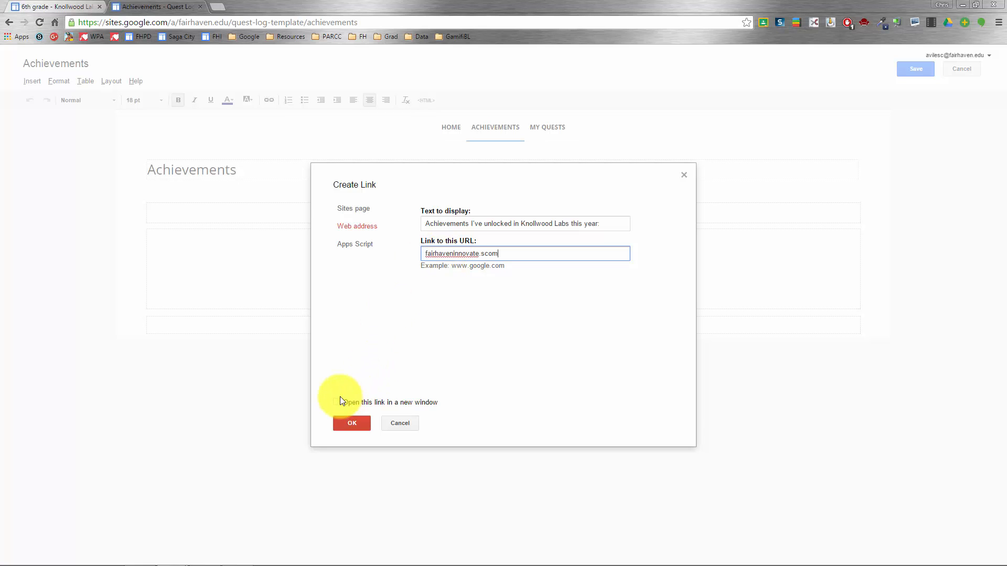
pyautogui.click(351, 421)
pyautogui.click(745, 264)
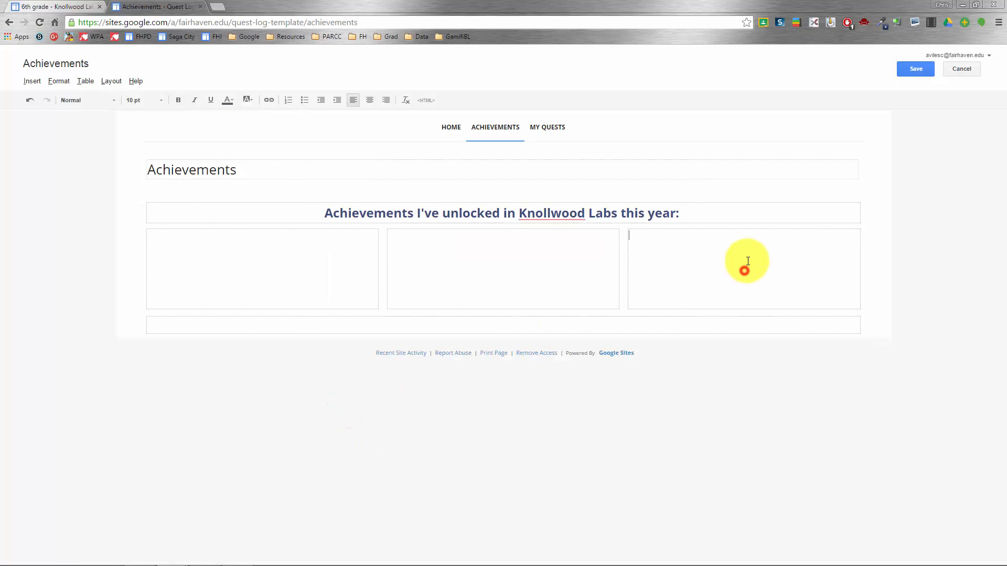
pyautogui.click(916, 74)
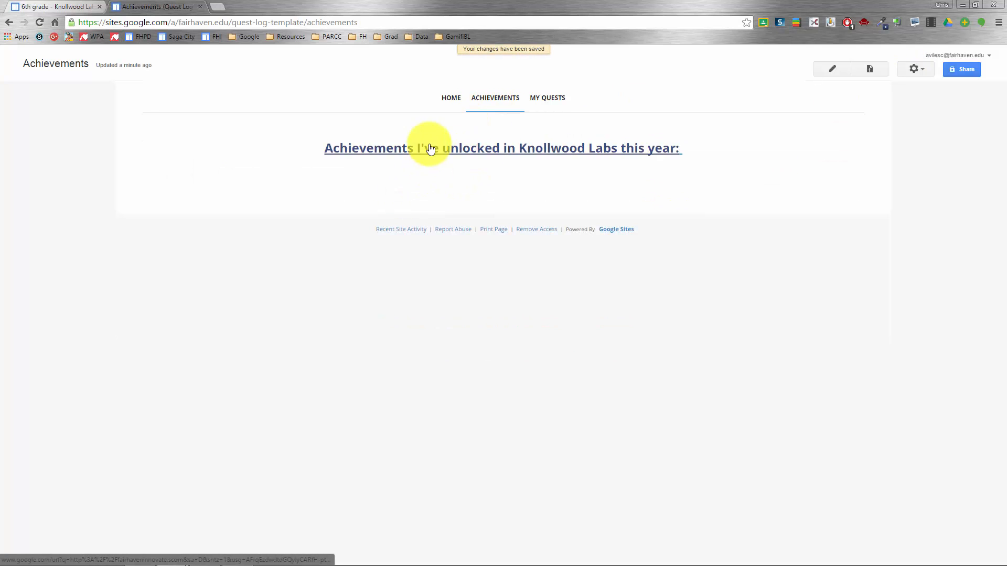
# Step: Test the heading link, check the address it opens, and close that page
pyautogui.click(443, 149)
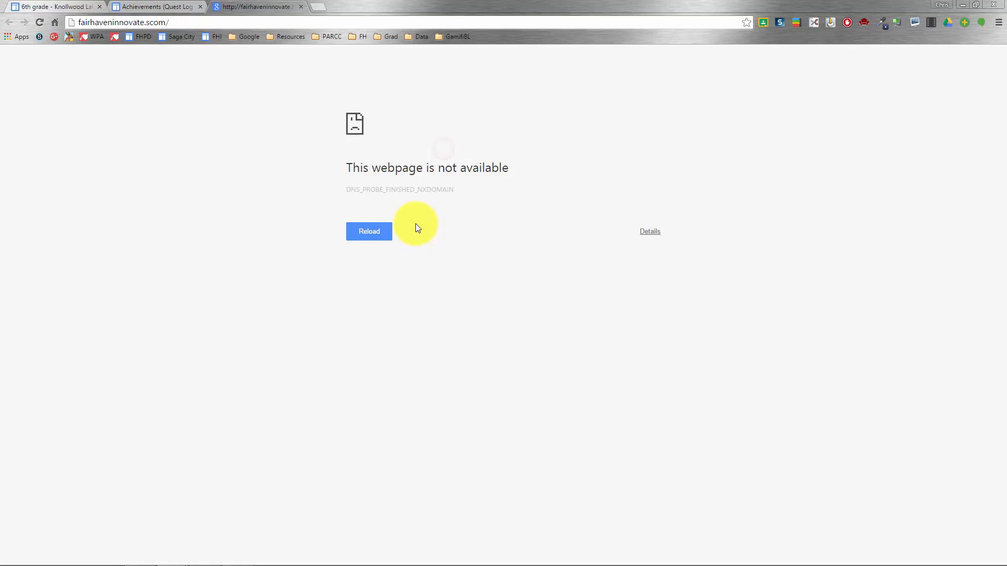
pyautogui.click(170, 22)
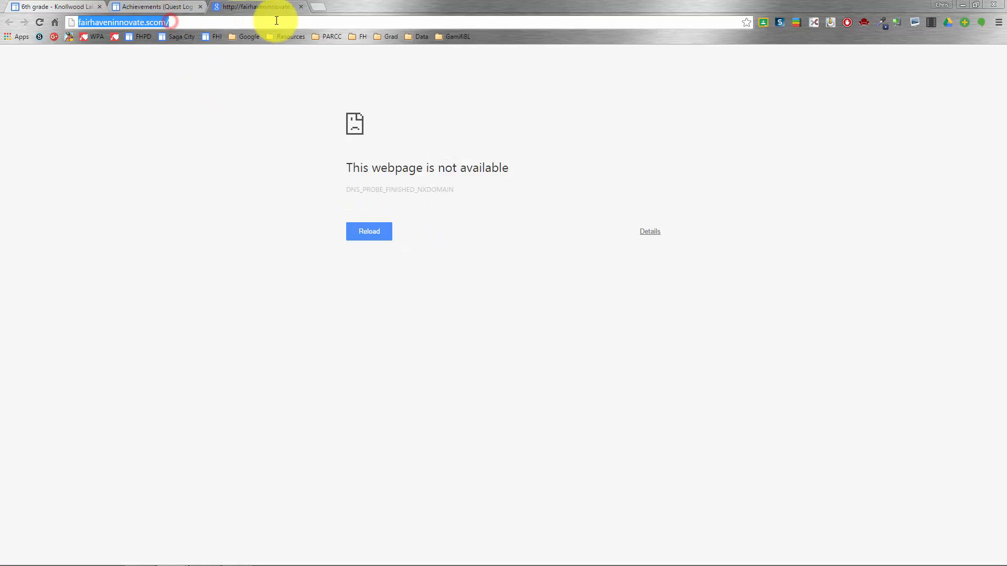
pyautogui.click(301, 7)
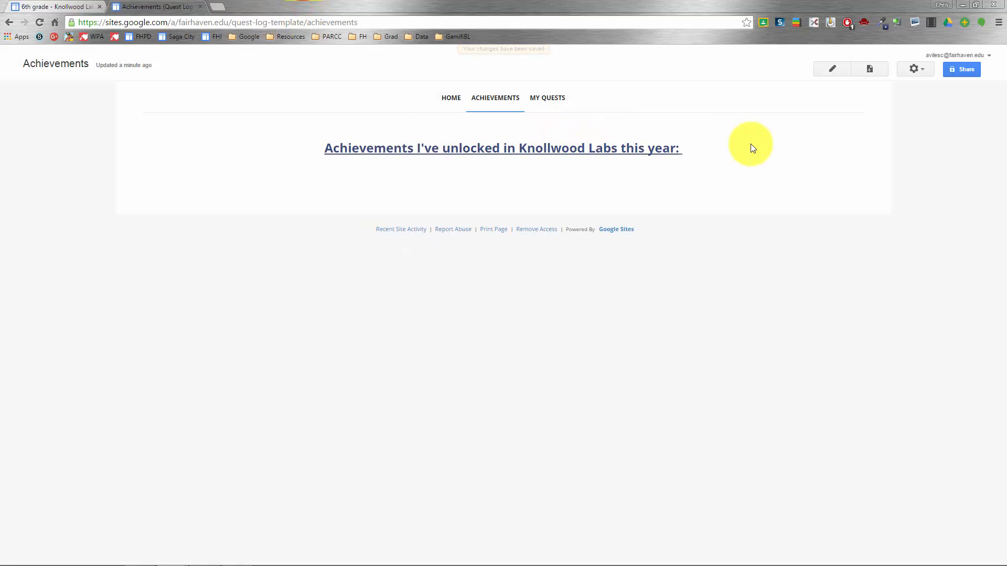
pyautogui.click(833, 69)
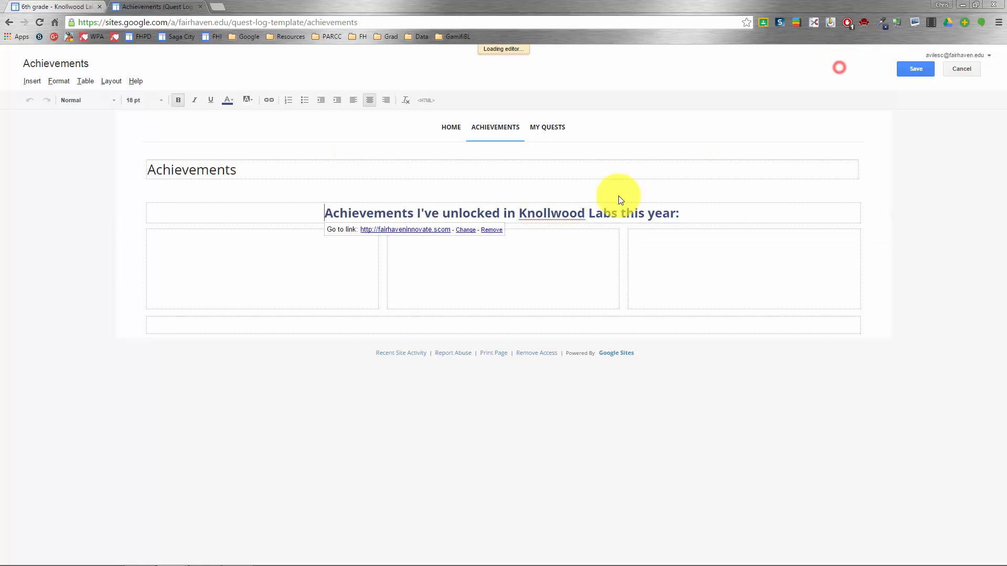
pyautogui.click(466, 230)
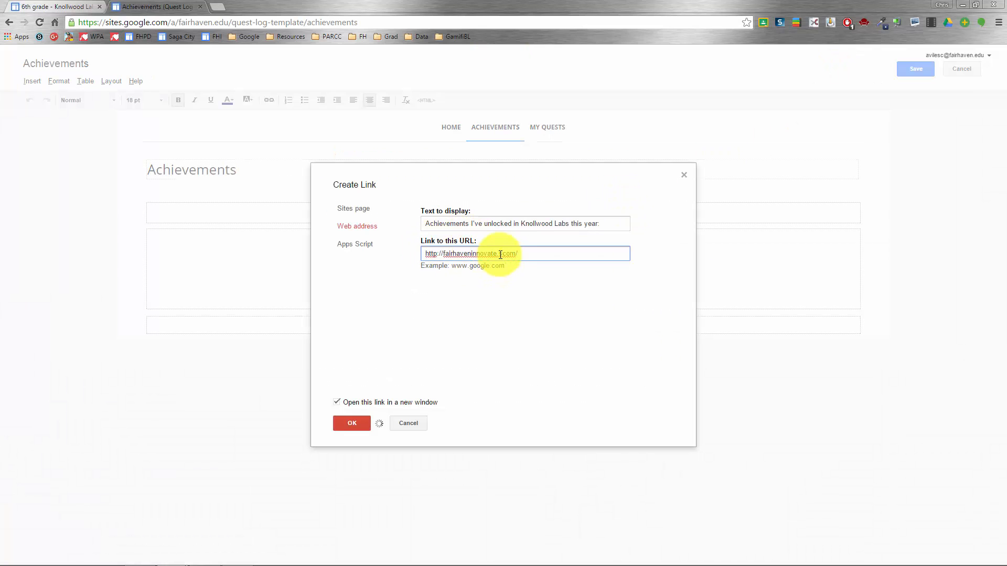
pyautogui.press('BackSpace')
pyautogui.press('BackSpace')
pyautogui.write('s.')
pyautogui.click(364, 421)
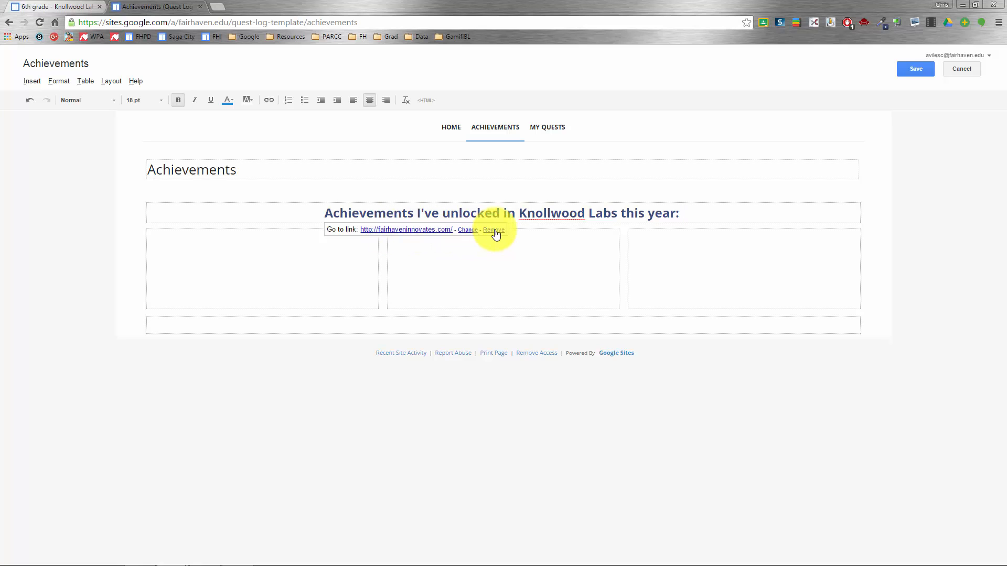
pyautogui.click(912, 68)
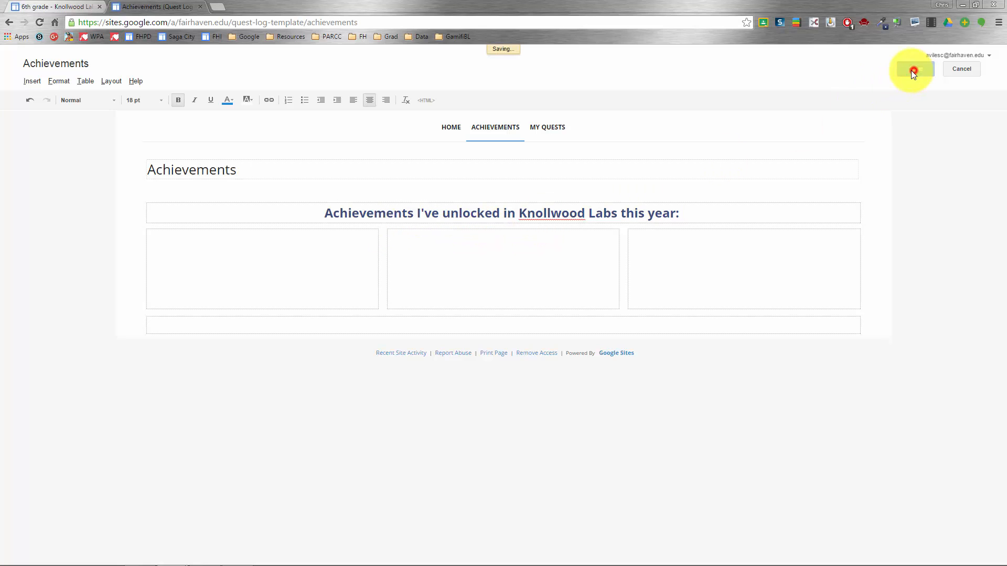
pyautogui.click(636, 154)
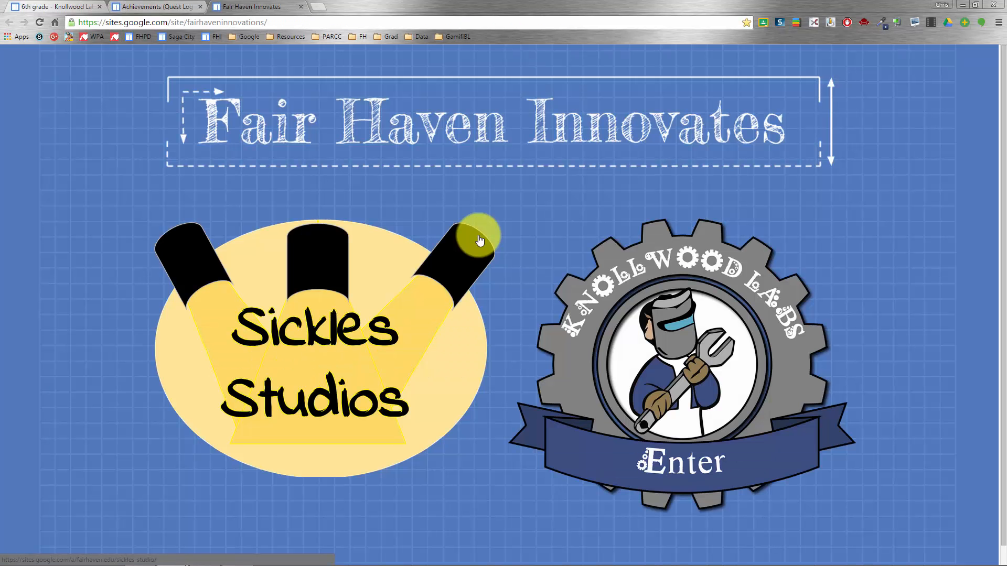
pyautogui.click(301, 6)
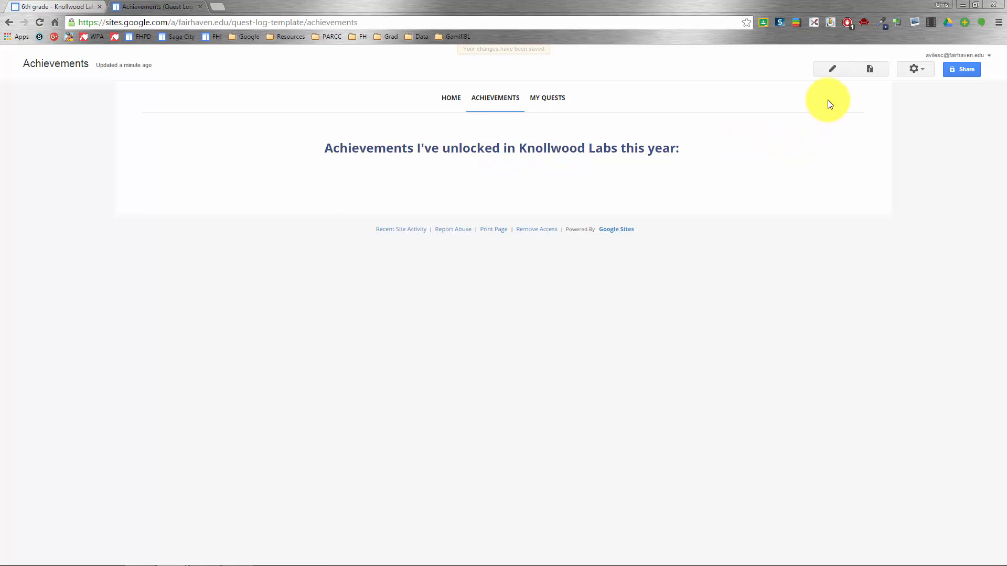
# Step: Open the Achievements page for editing and remove the link from its heading
pyautogui.click(831, 74)
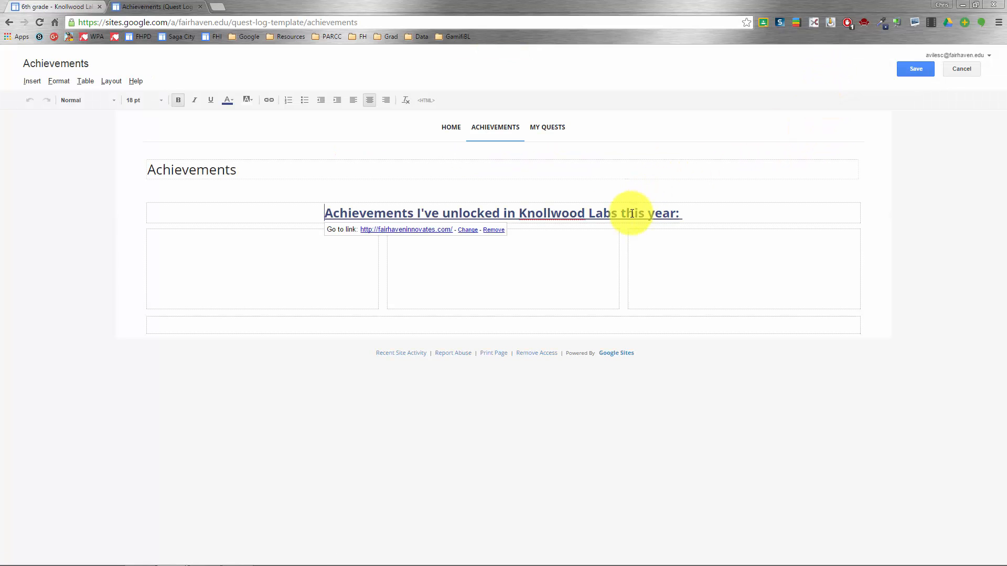
pyautogui.click(493, 232)
# Step: Add an image to the first column, view the web address option, and upload the labsbadge PNG from the Desktop
pyautogui.click(281, 242)
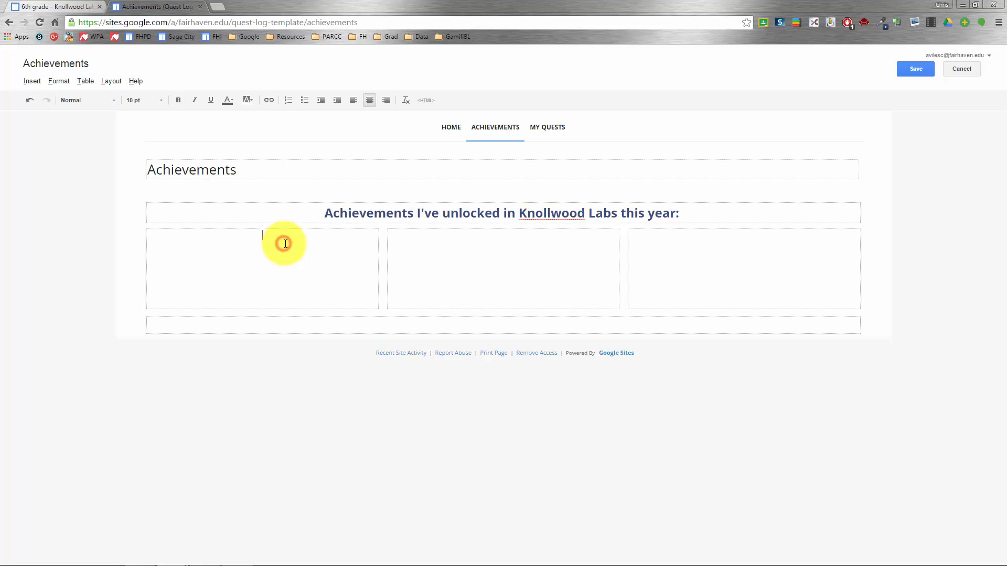
pyautogui.click(28, 82)
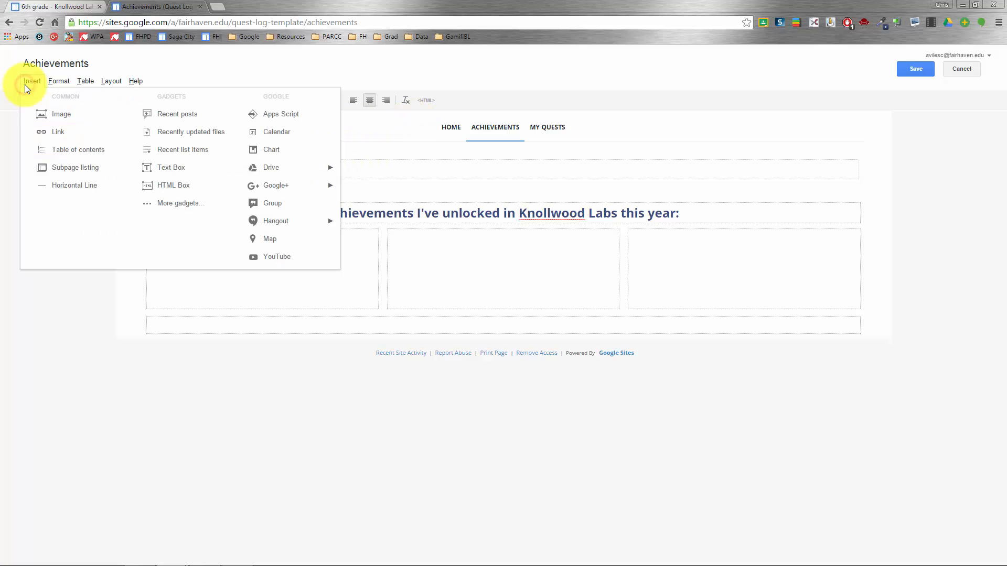
pyautogui.click(50, 117)
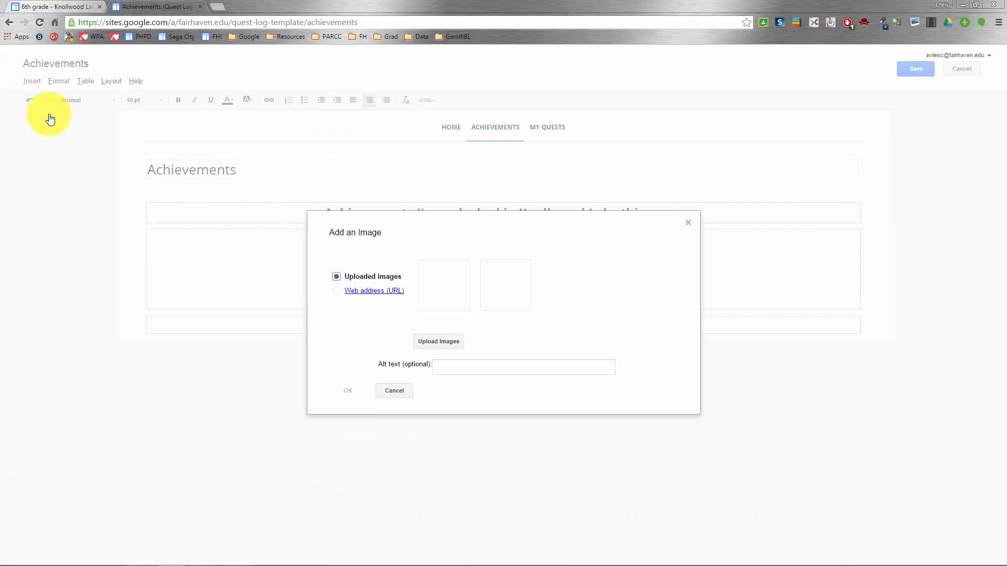
pyautogui.click(388, 293)
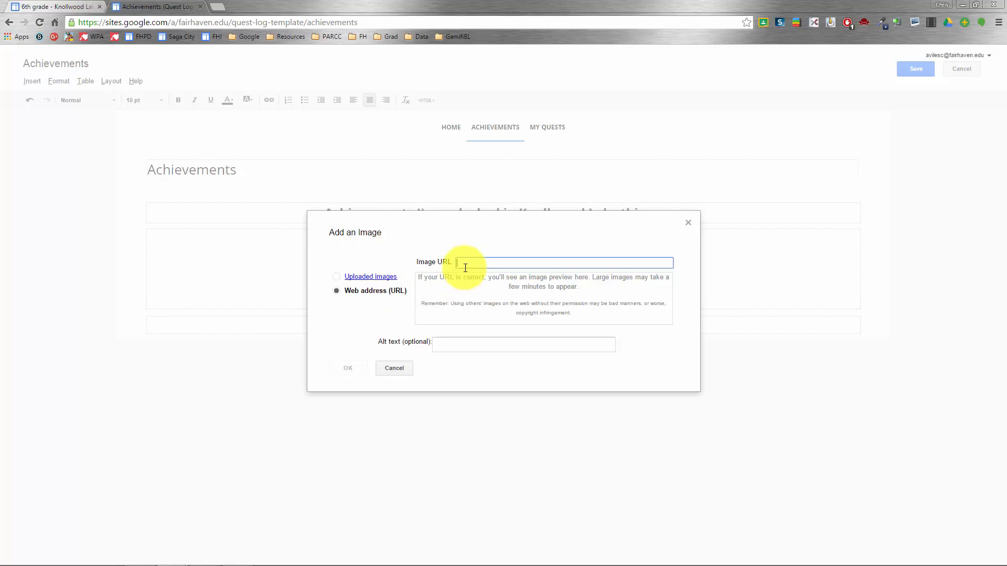
pyautogui.click(388, 278)
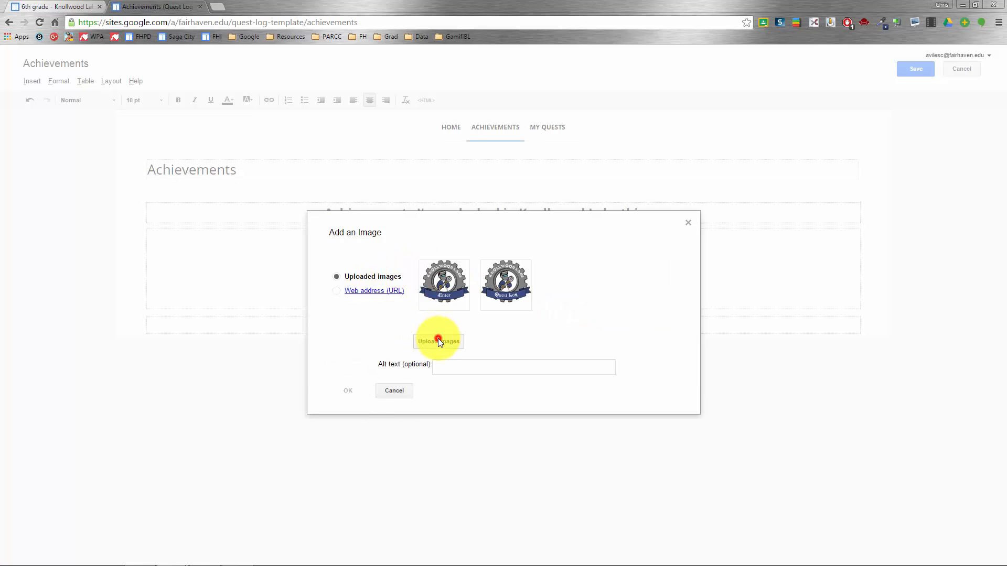
pyautogui.click(439, 340)
pyautogui.moveTo(467, 86); pyautogui.dragTo(477, 187)
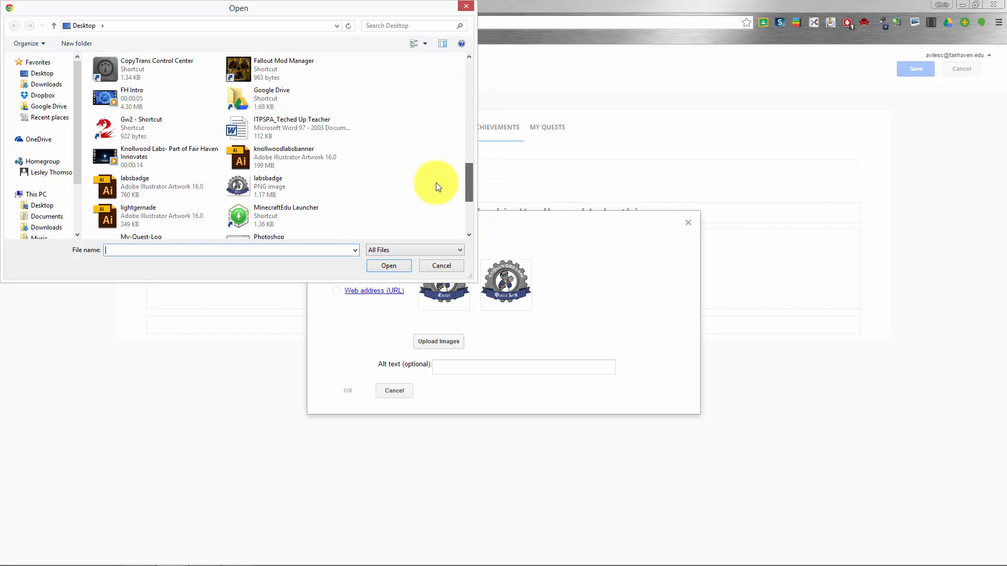
pyautogui.click(285, 184)
pyautogui.click(382, 268)
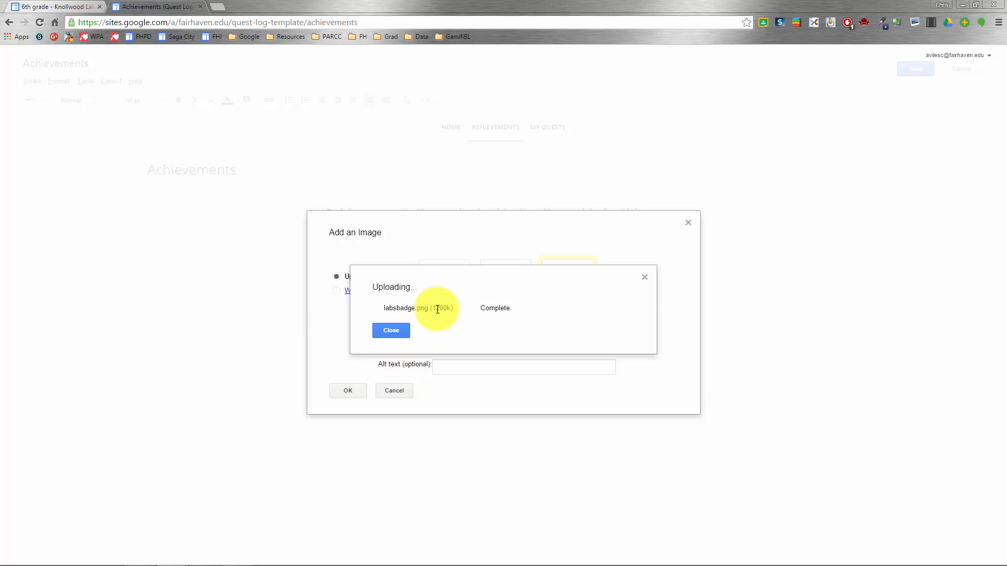
# Step: Give the uploaded badge the alt text "Welcome To Knollwood!" and insert it into the first column
pyautogui.click(464, 362)
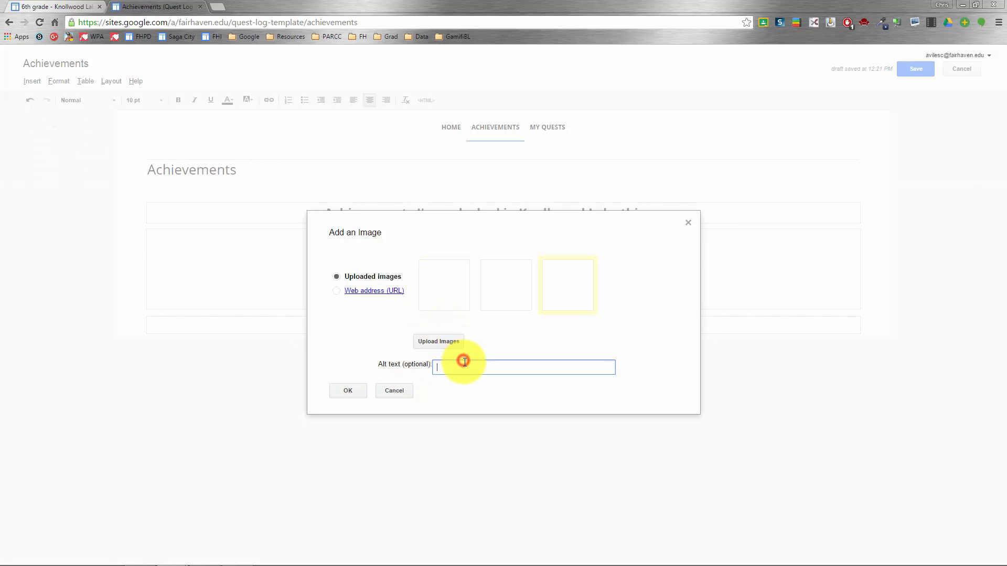
pyautogui.write('Welcome To ')
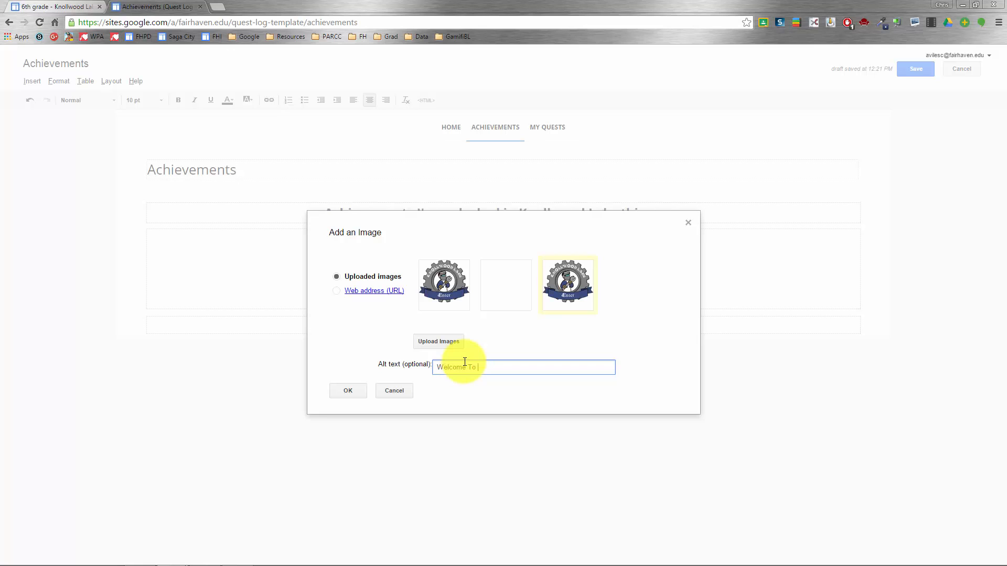
pyautogui.write('Knollwe')
pyautogui.write('od!')
pyautogui.click(344, 395)
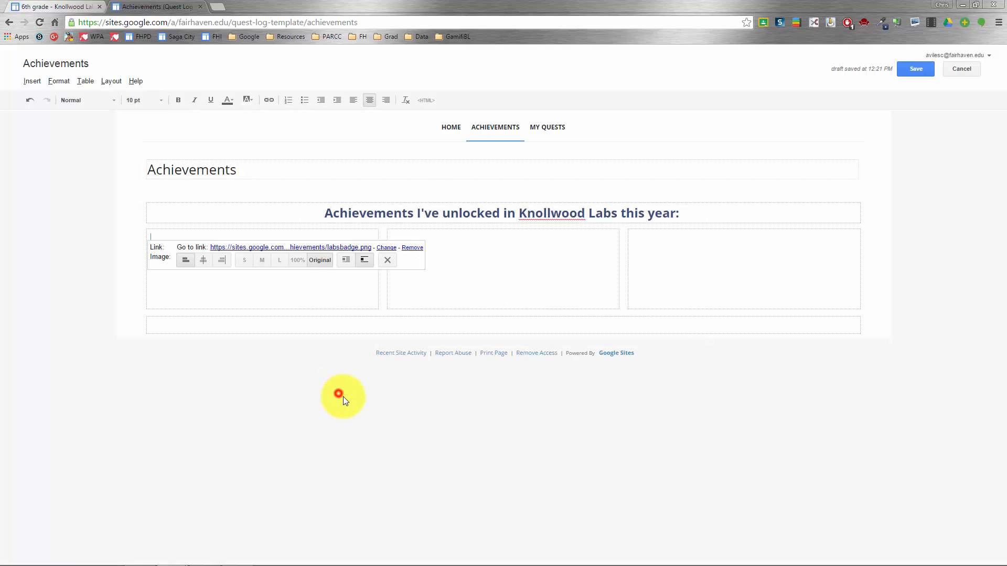
# Step: Look over the full-size badge image on the page and select it to show its image options
pyautogui.click(175, 256)
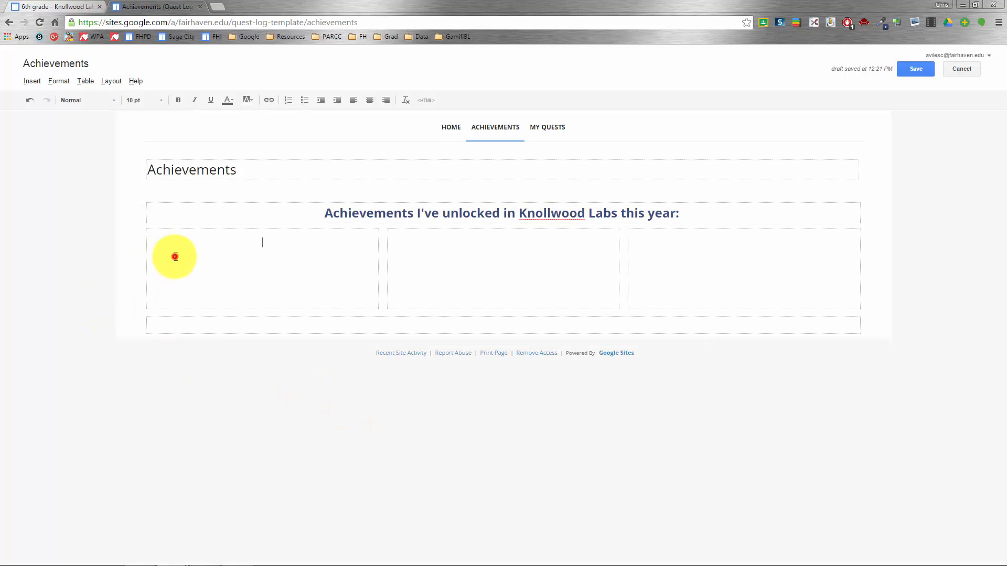
pyautogui.click(290, 258)
pyautogui.click(191, 245)
pyautogui.click(310, 290)
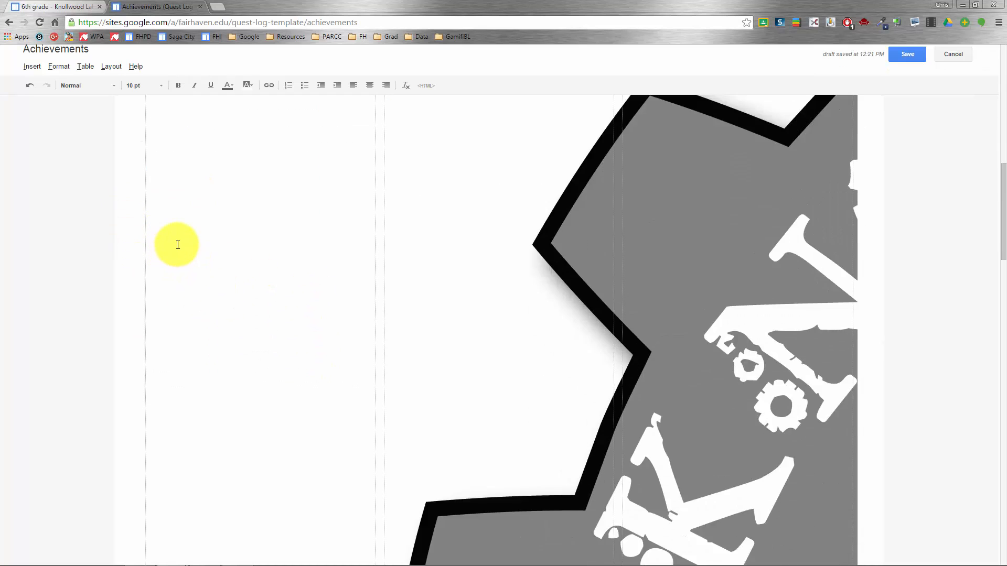
pyautogui.scroll(-5, 179, 242)
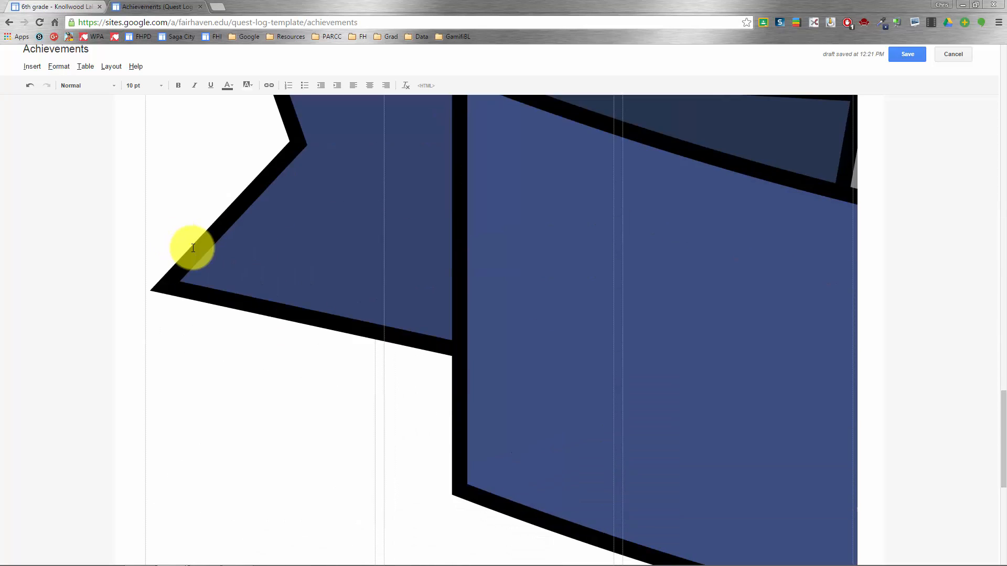
pyautogui.scroll(20, 206, 257)
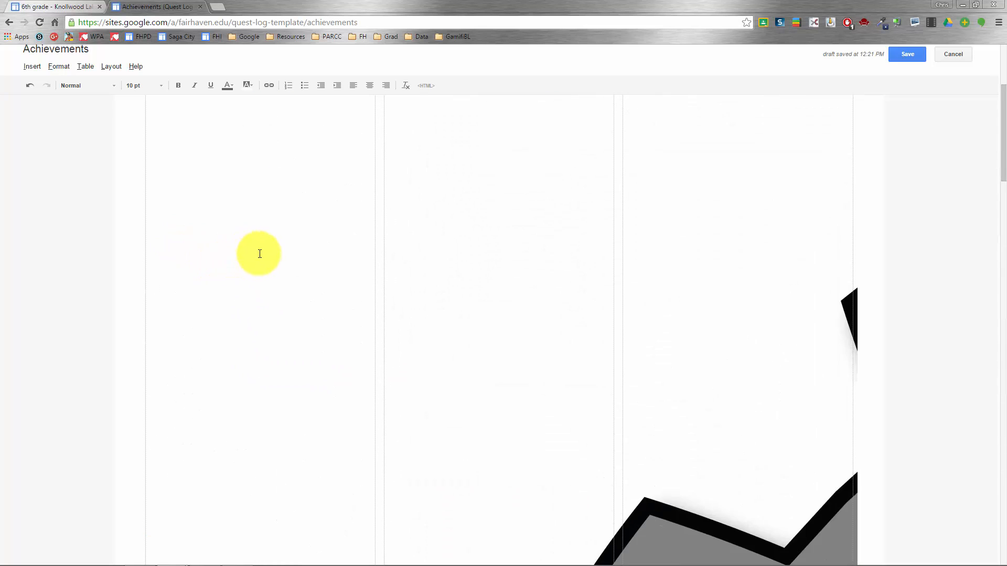
pyautogui.scroll(-11, 586, 292)
pyautogui.click(685, 236)
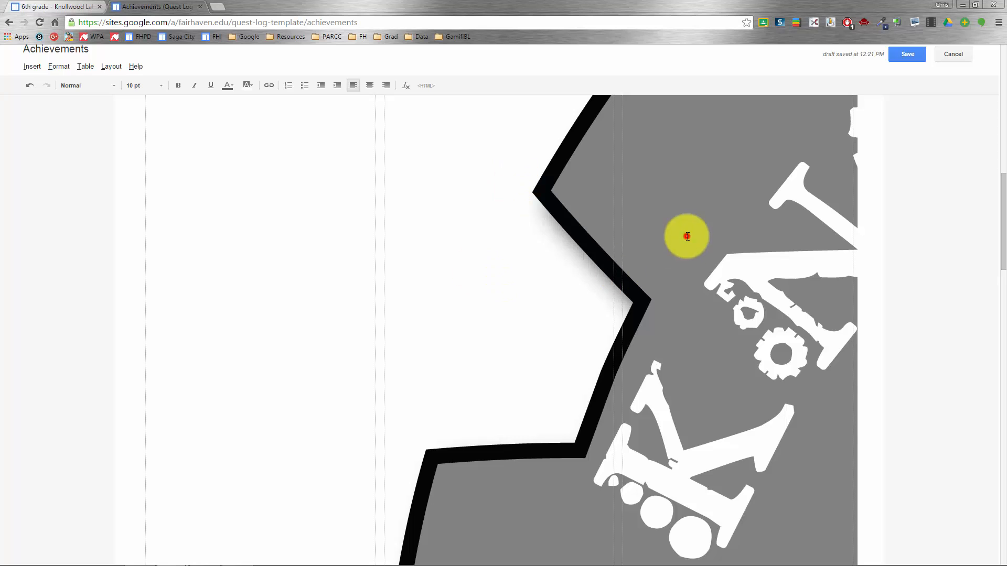
pyautogui.click(301, 296)
pyautogui.scroll(-5, 263, 367)
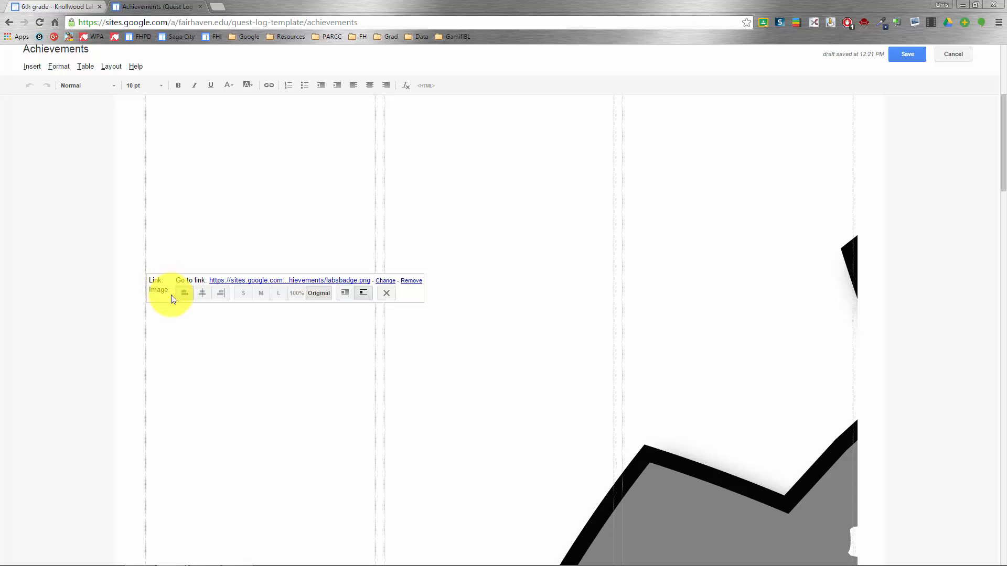
# Step: Try the small, medium and large sizes on the badge image, return it to medium, and centre it
pyautogui.click(245, 297)
pyautogui.click(260, 350)
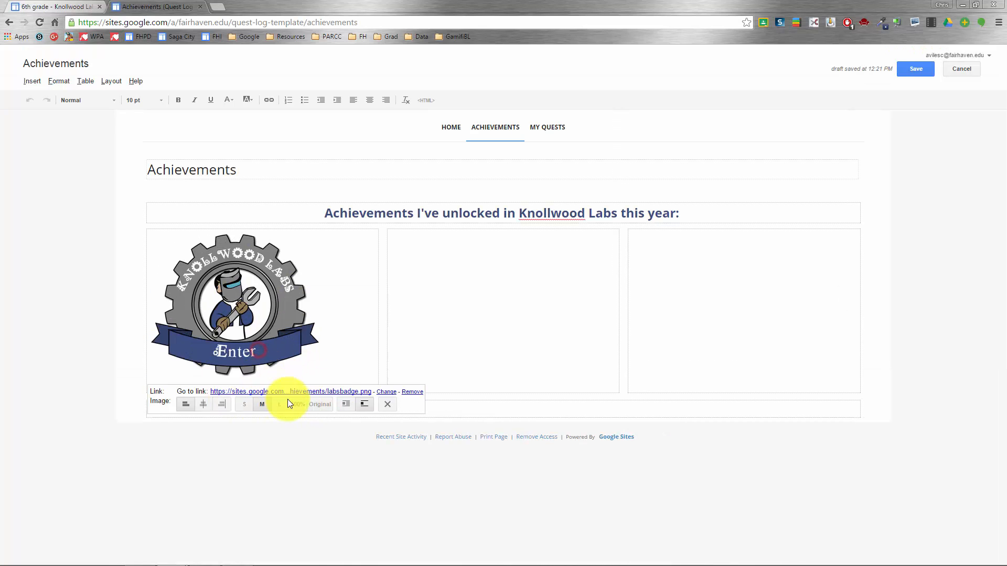
pyautogui.click(280, 404)
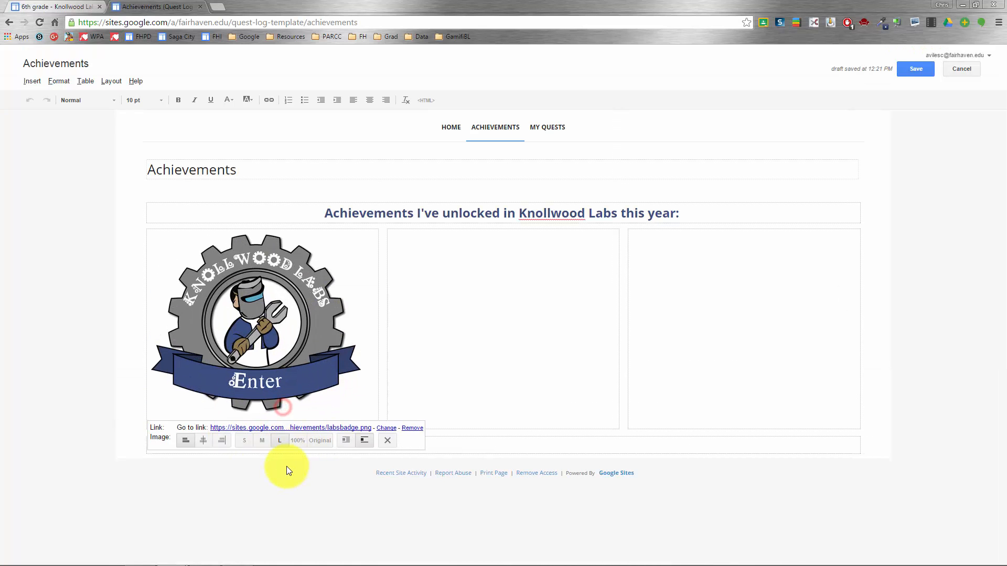
pyautogui.click(260, 441)
pyautogui.click(206, 407)
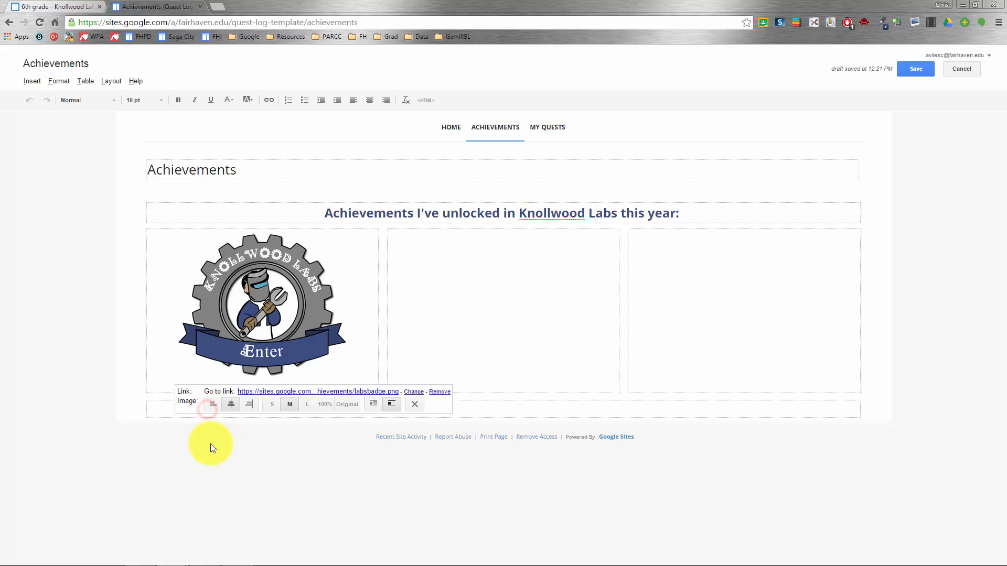
# Step: Try the badge image at 100% and original size, set it to large, and save the Achievements page
pyautogui.click(327, 406)
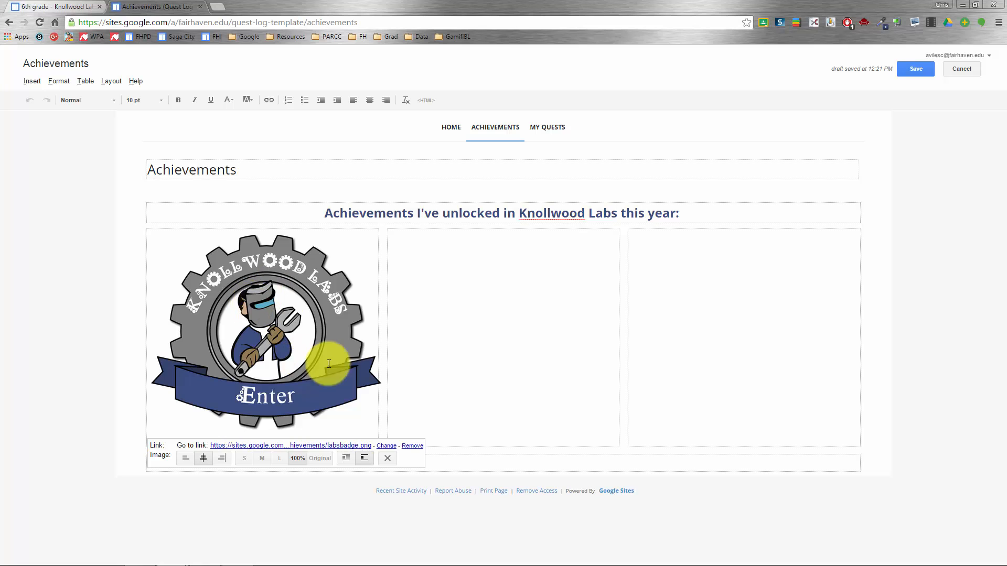
pyautogui.click(321, 458)
pyautogui.scroll(-4, 329, 414)
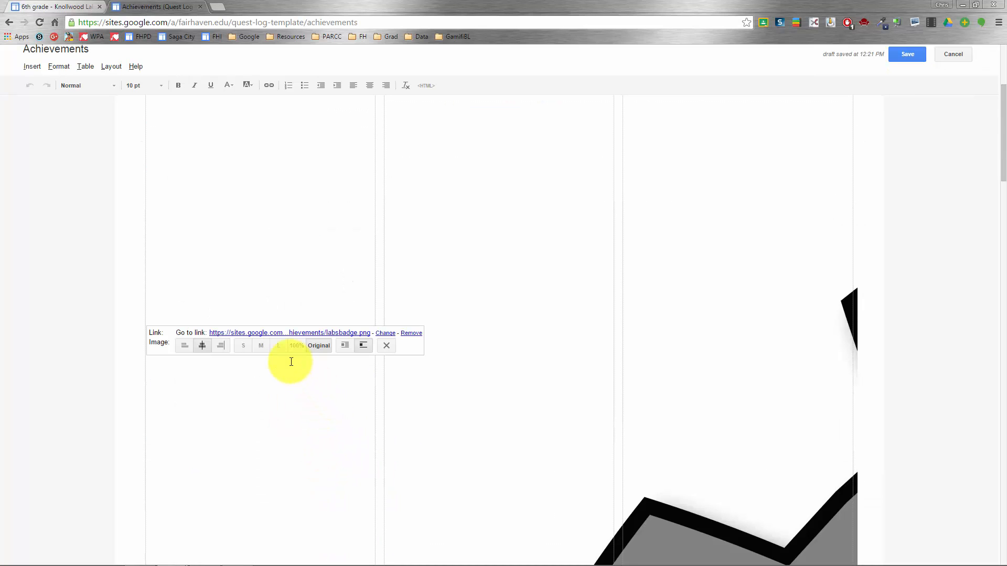
pyautogui.click(278, 347)
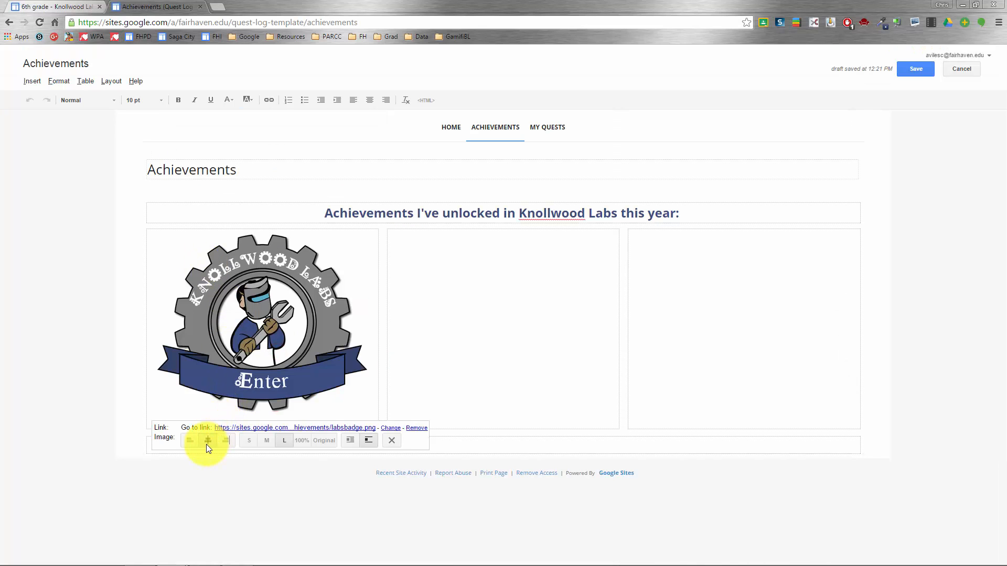
pyautogui.click(914, 69)
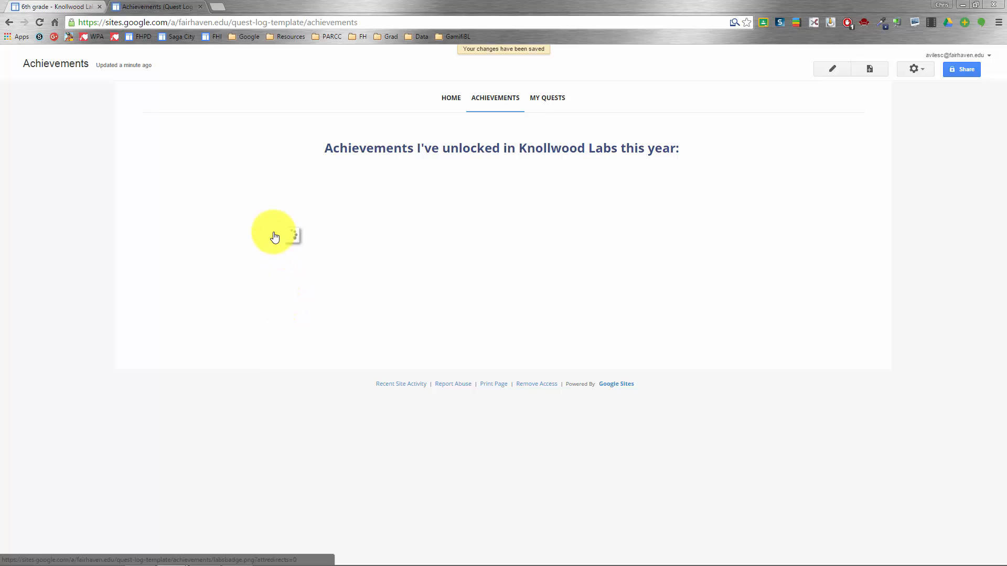
pyautogui.click(274, 259)
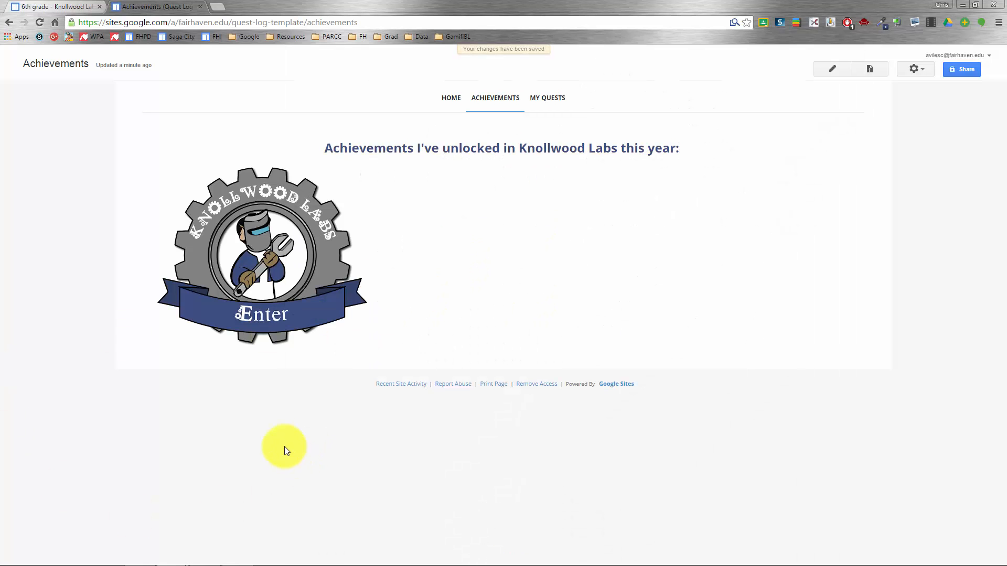
# Step: Open the My Quests page and look at the example quest log entry
pyautogui.click(549, 100)
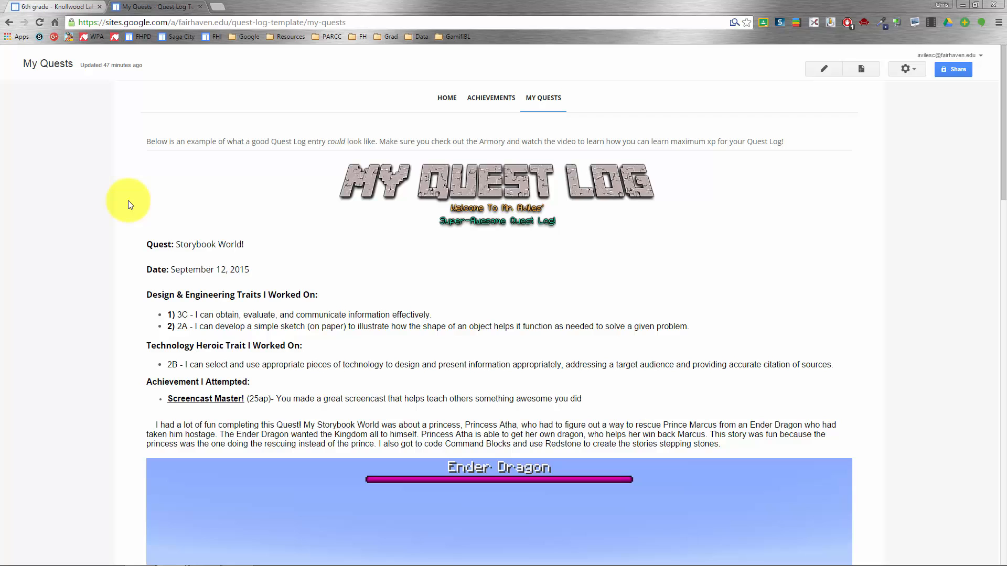
pyautogui.scroll(-1, 131, 205)
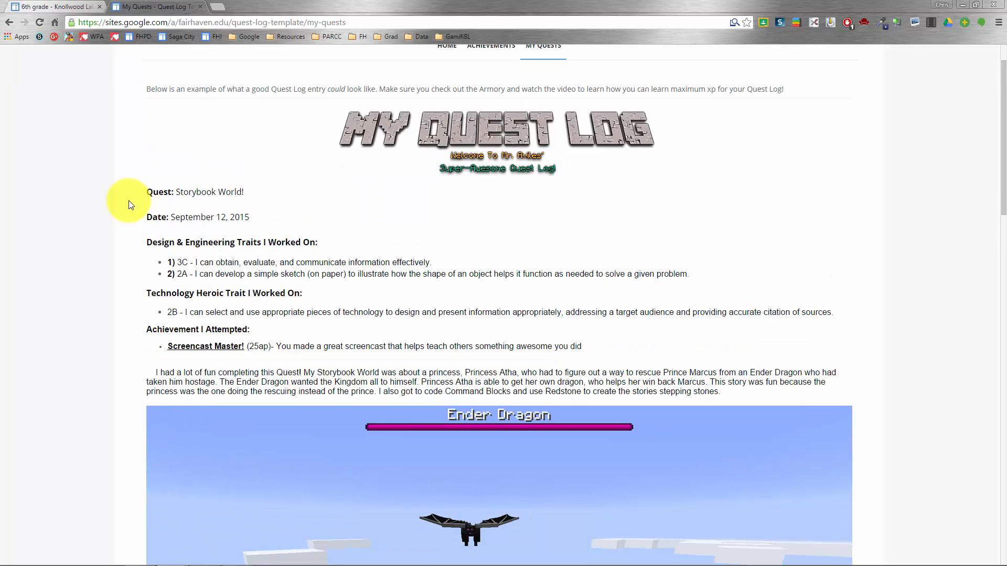
pyautogui.scroll(1, 131, 205)
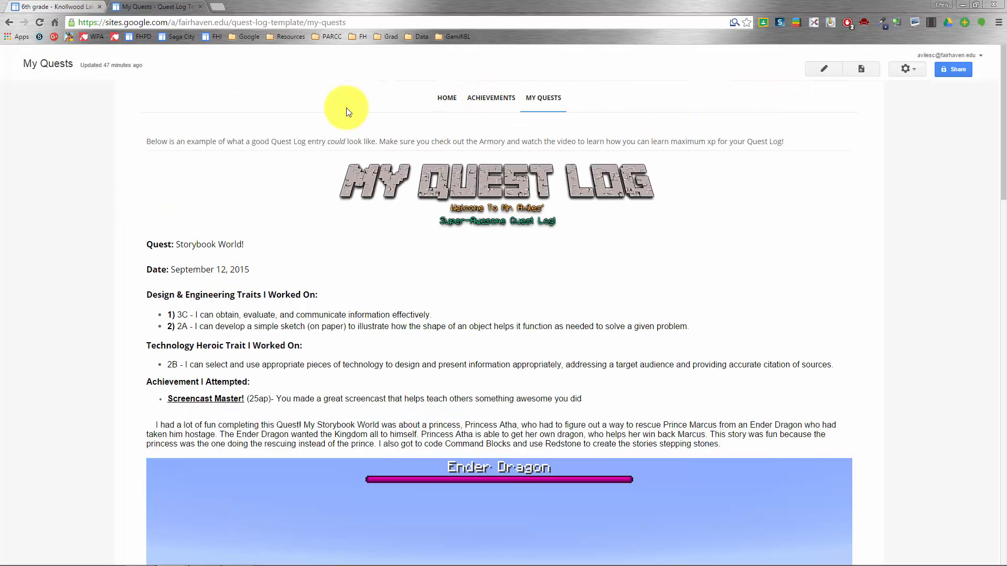
# Step: Look through the whole My Quests page in edit mode and leave it without saving
pyautogui.click(819, 73)
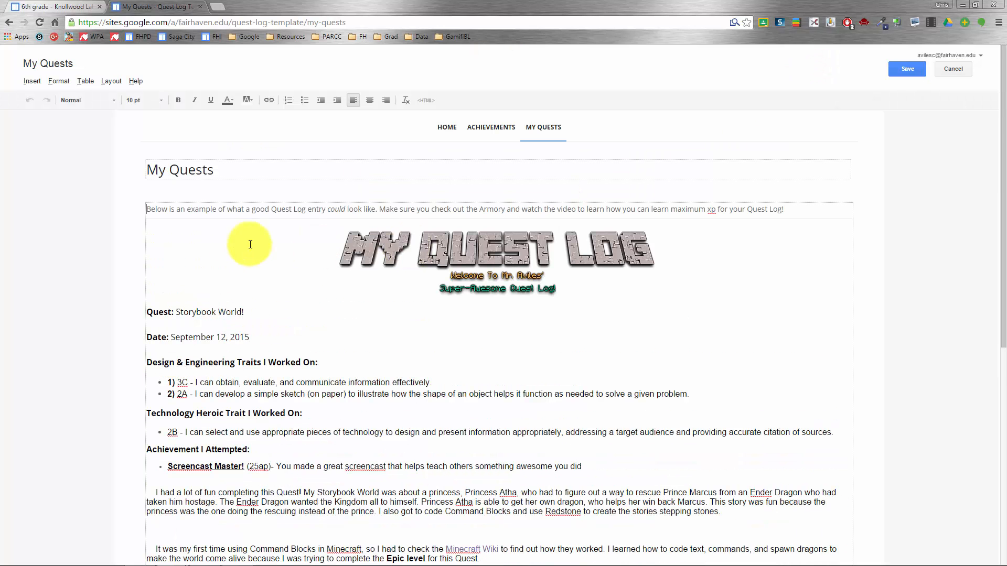
pyautogui.scroll(-20, 478, 294)
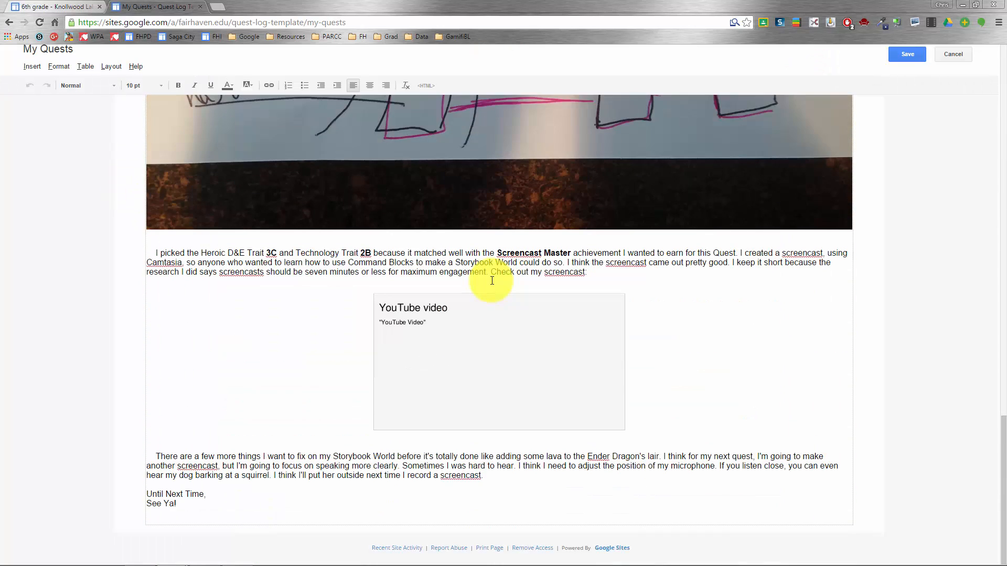
pyautogui.scroll(20, 546, 367)
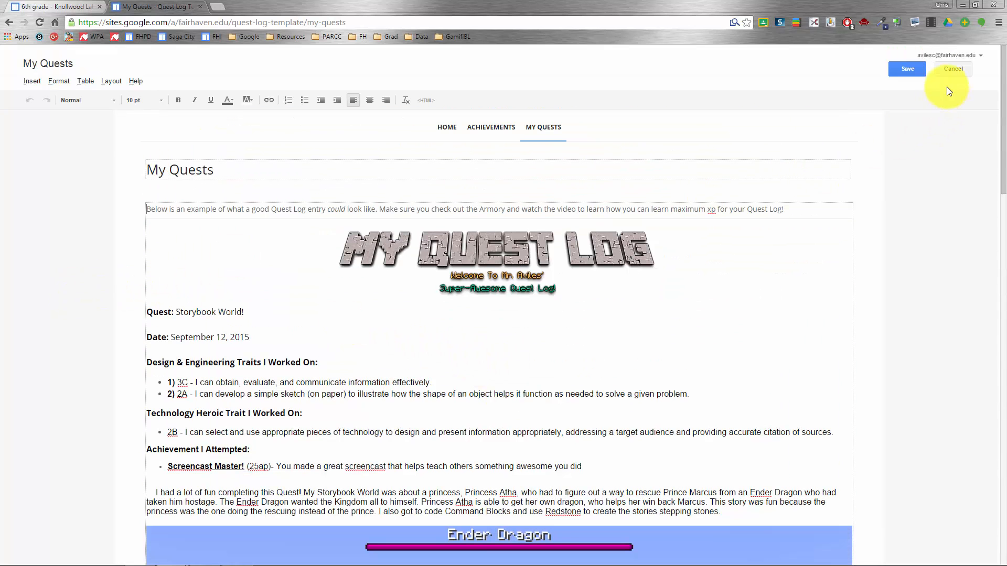
pyautogui.click(952, 70)
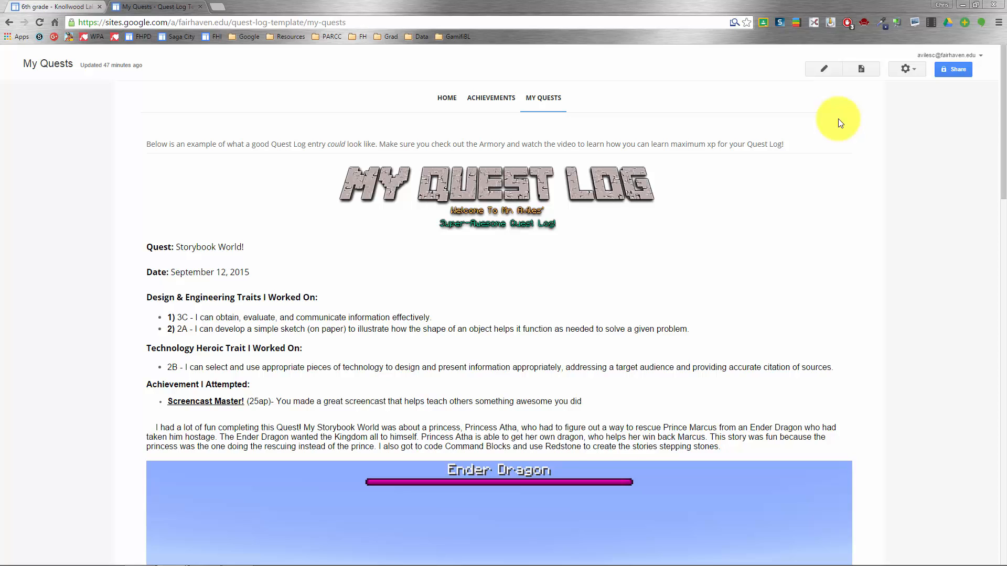
# Step: Create a new Web Page named 12sept15 at the top level of the site
pyautogui.click(865, 71)
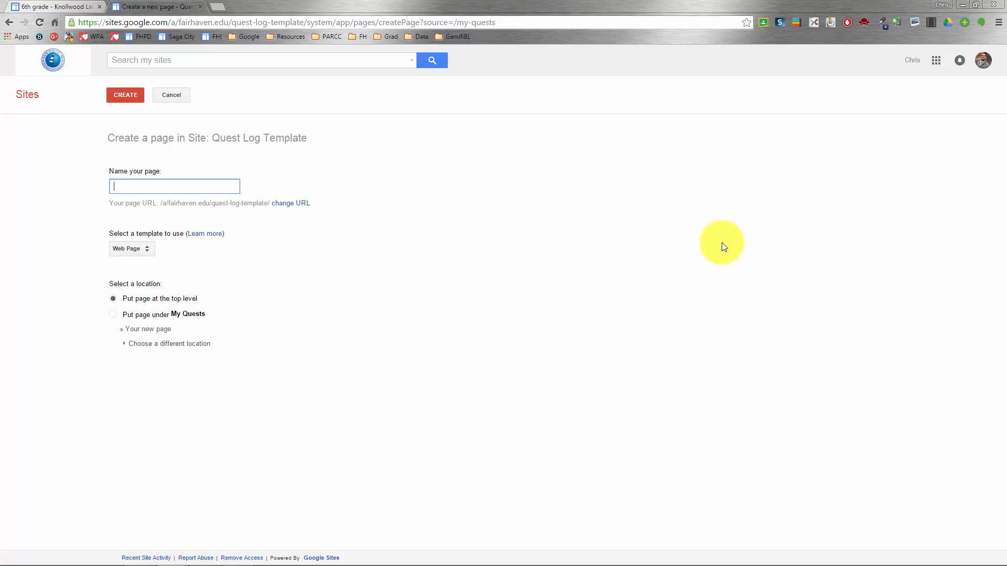
pyautogui.write('12sept15')
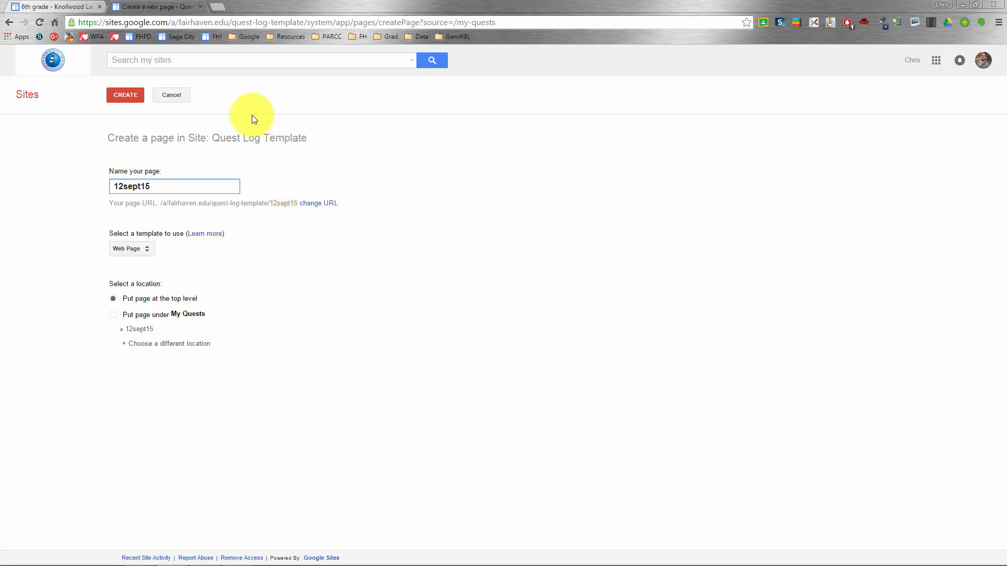
pyautogui.click(113, 99)
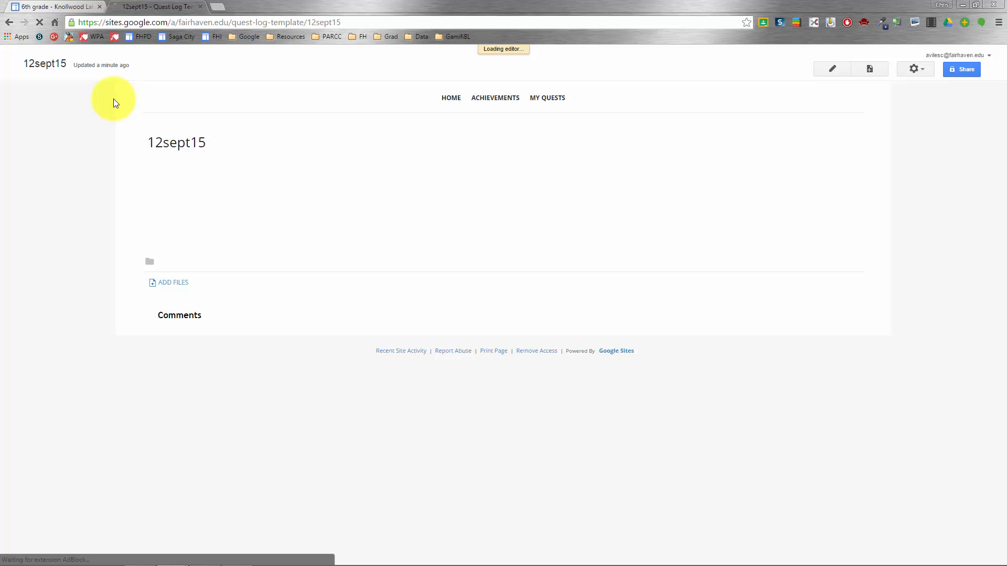
# Step: Turn off the page title, sub-page links and attachments in the 12sept15 page settings, keeping comments allowed, and save
pyautogui.click(922, 69)
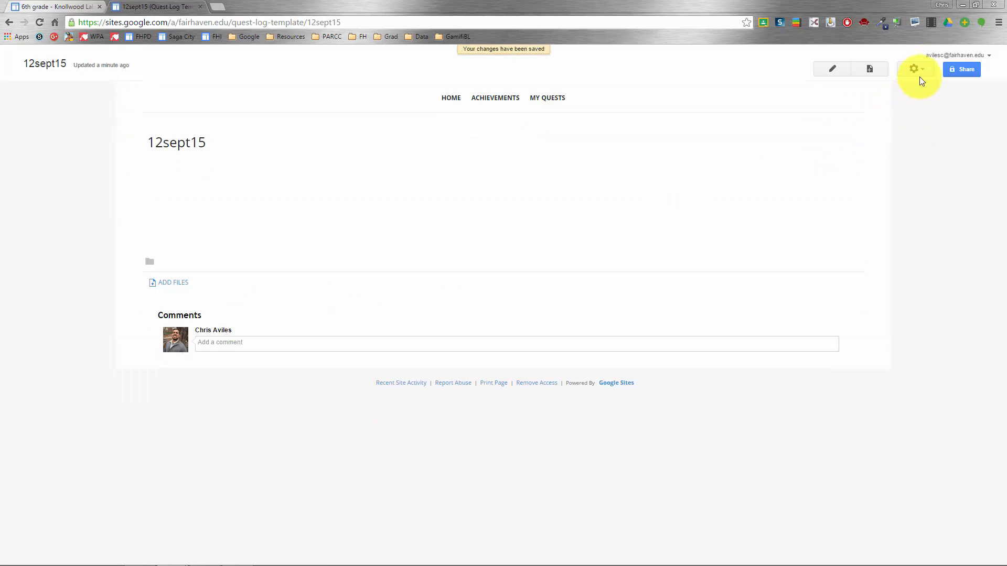
pyautogui.click(922, 71)
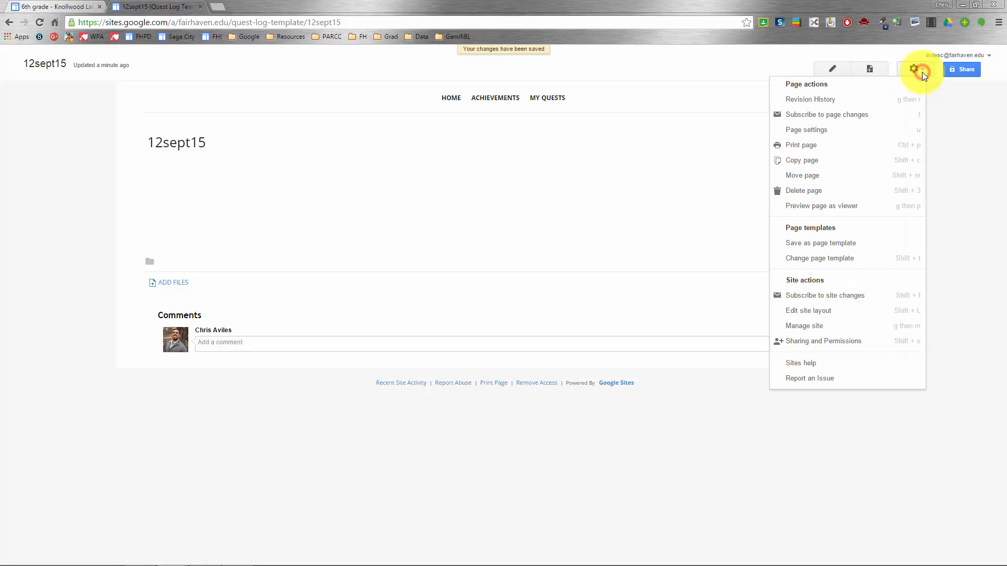
pyautogui.click(827, 130)
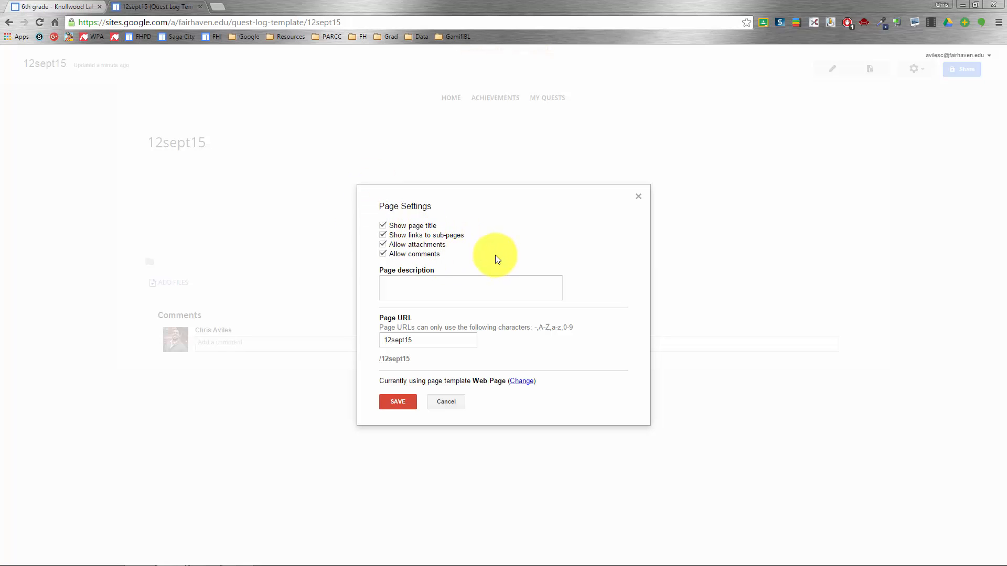
pyautogui.click(419, 236)
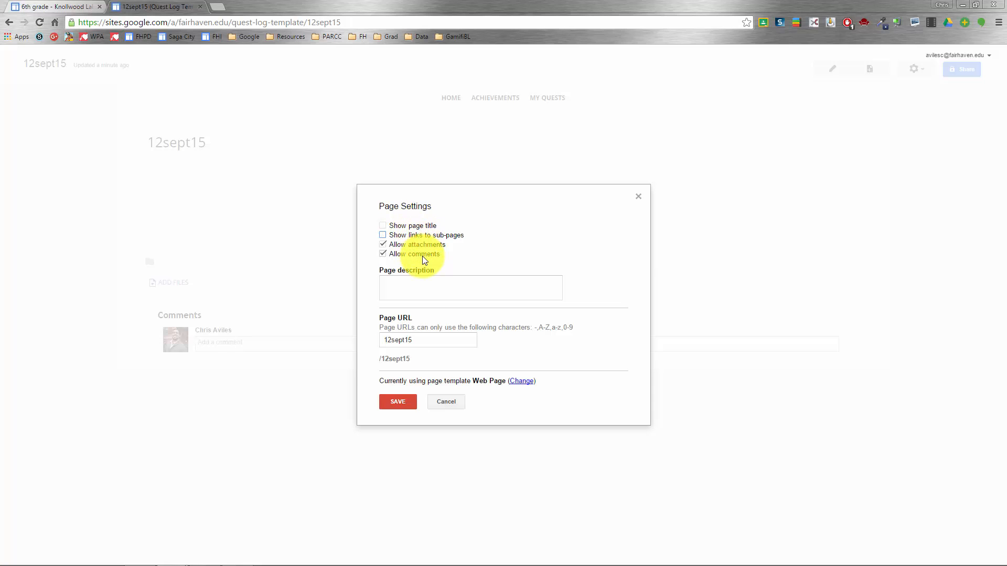
pyautogui.click(419, 247)
pyautogui.click(397, 402)
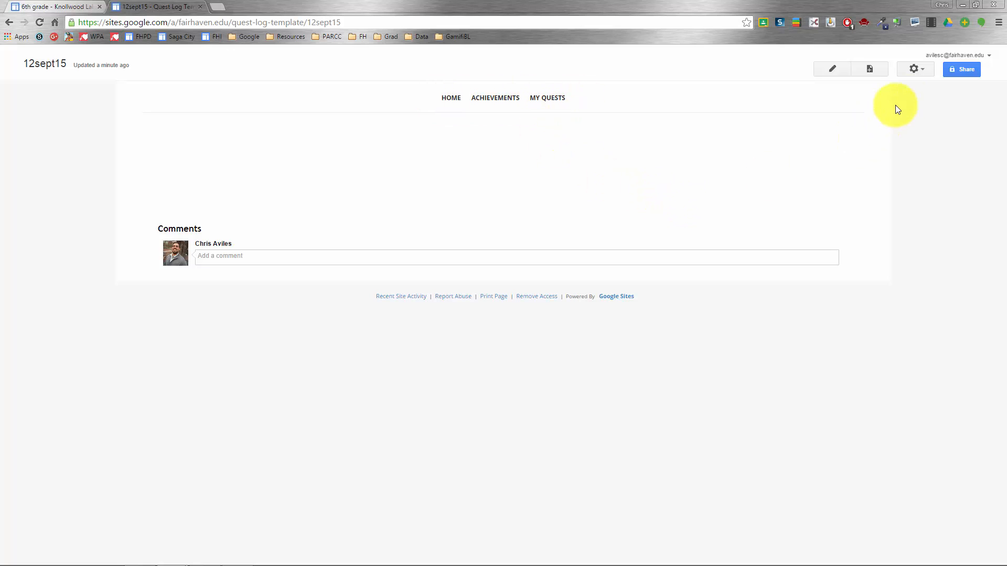
# Step: Add the 12sept15 page to the site's horizontal navigation, close the layout editor, and try the My Quests and 12sept15 links
pyautogui.click(915, 69)
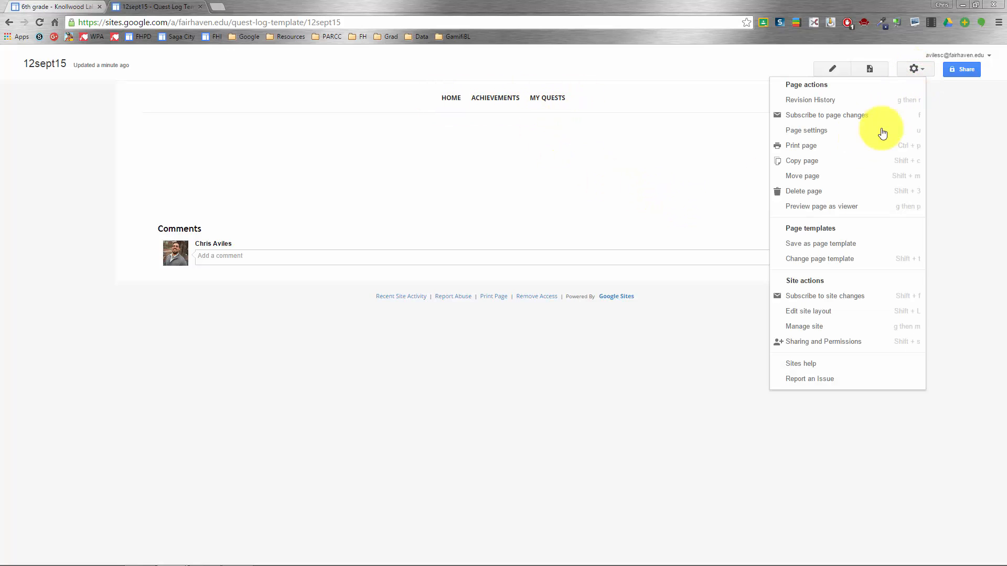
pyautogui.click(824, 311)
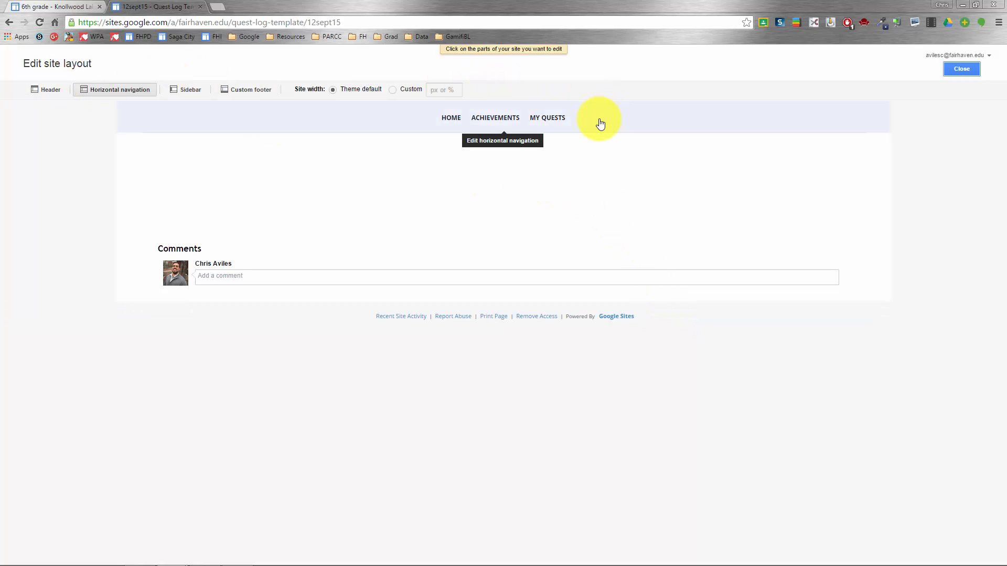
pyautogui.click(601, 124)
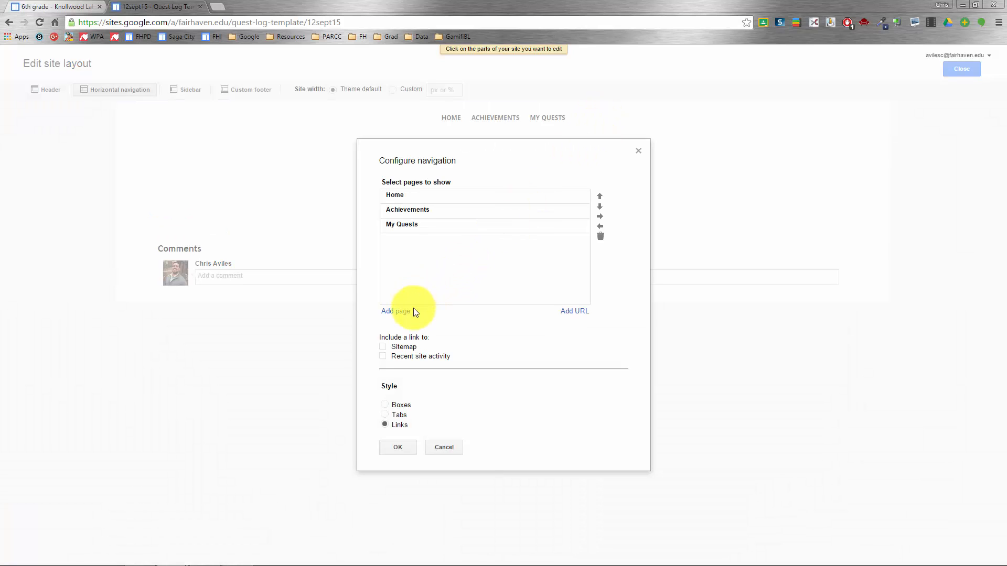
pyautogui.click(396, 311)
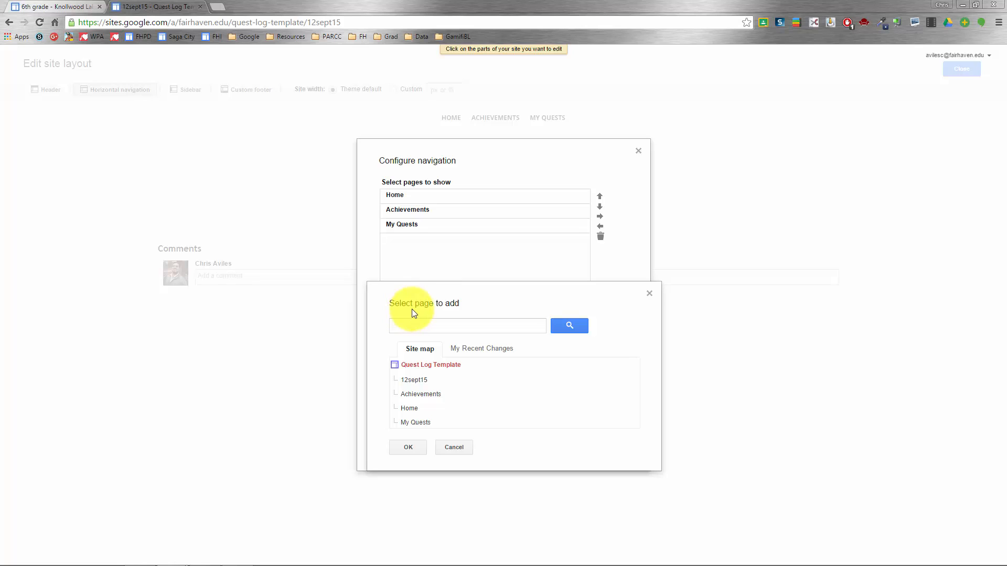
pyautogui.click(417, 379)
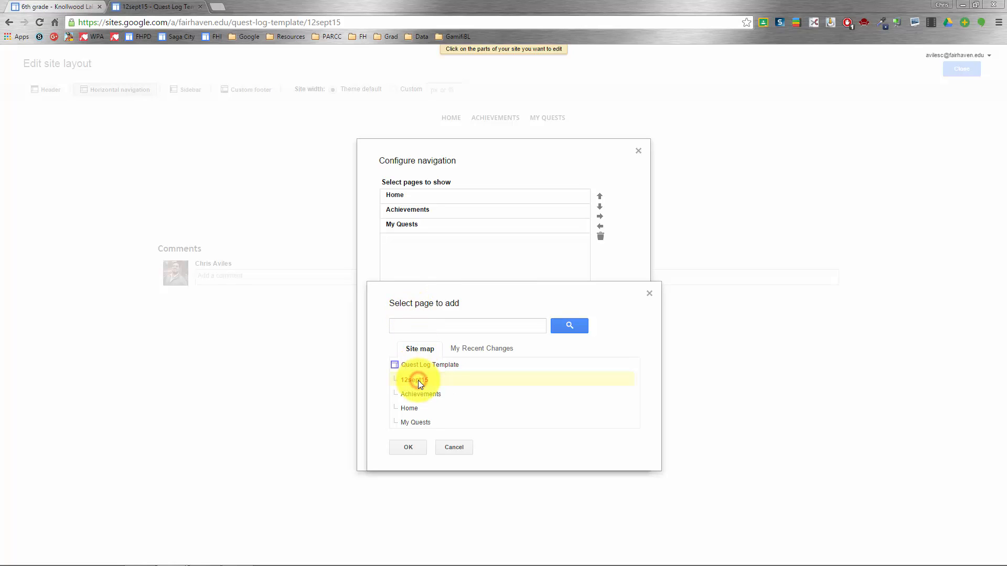
pyautogui.click(411, 446)
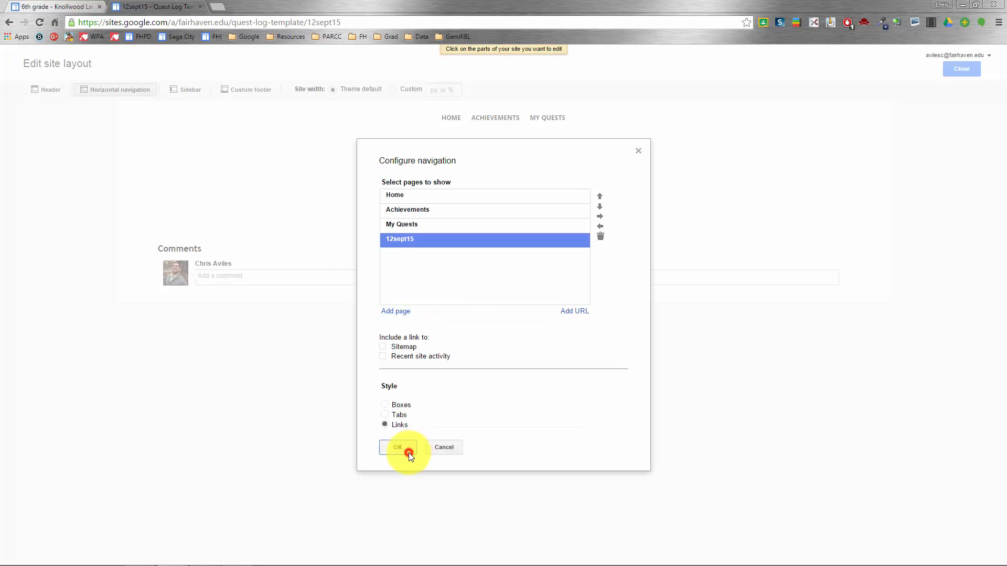
pyautogui.click(408, 451)
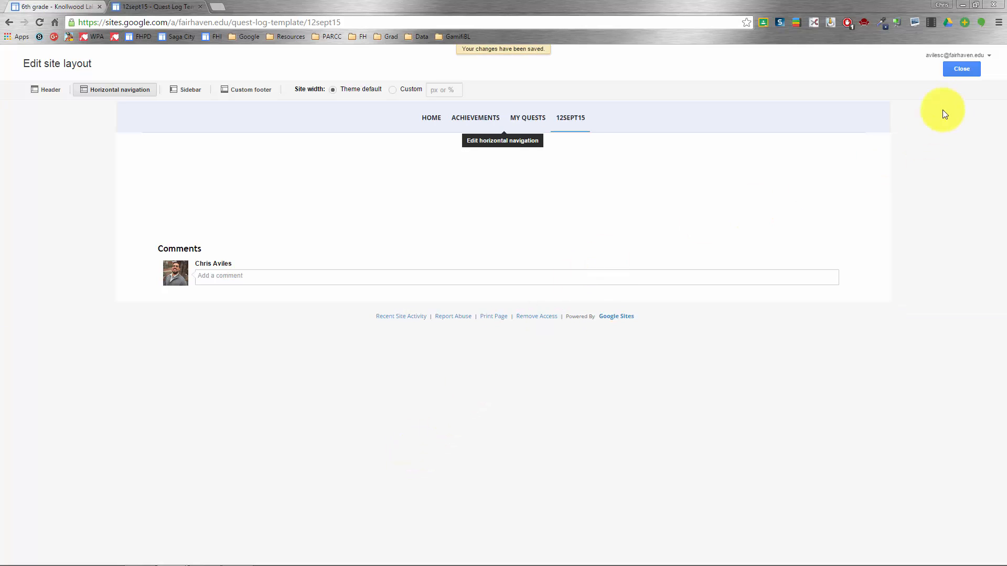
pyautogui.click(962, 68)
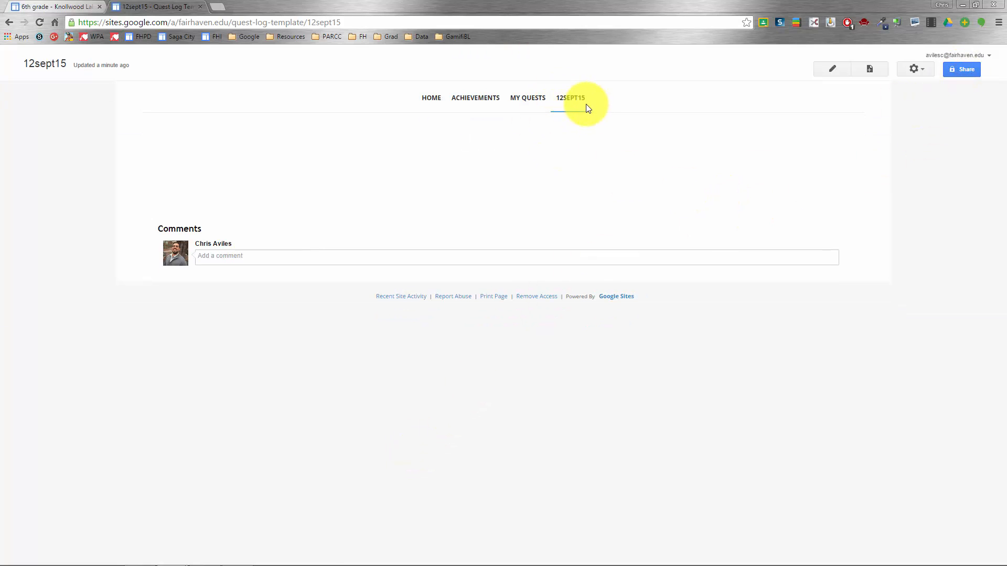
pyautogui.click(531, 103)
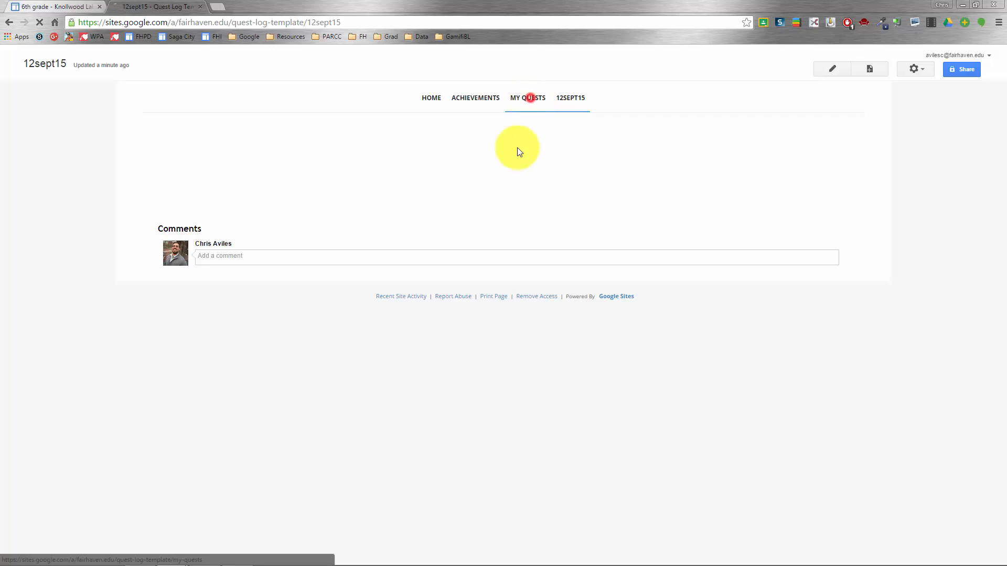
pyautogui.click(574, 102)
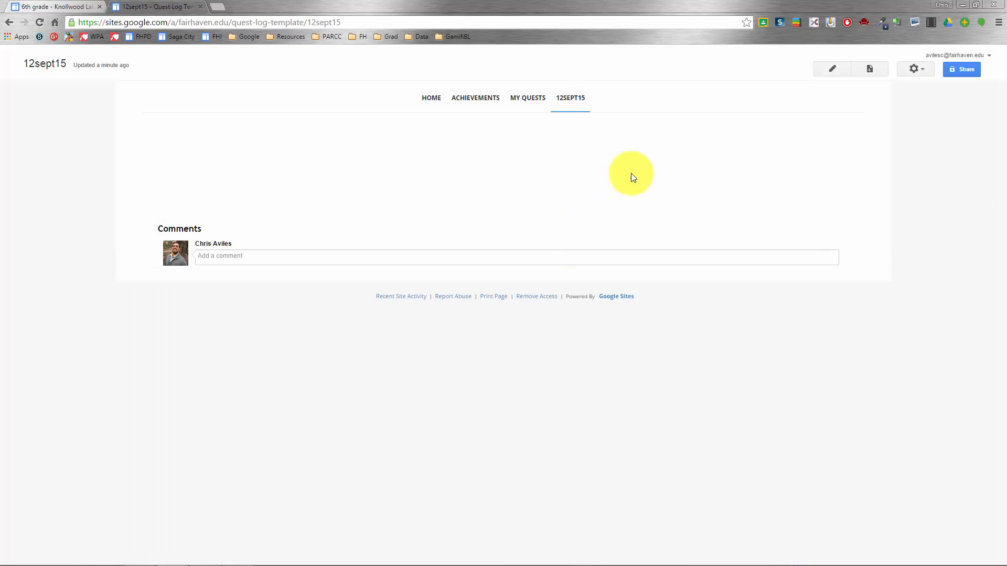
# Step: Nest 12sept15 under My Quests in the horizontal navigation, close the layout editor, and check the My Quests submenu
pyautogui.click(910, 70)
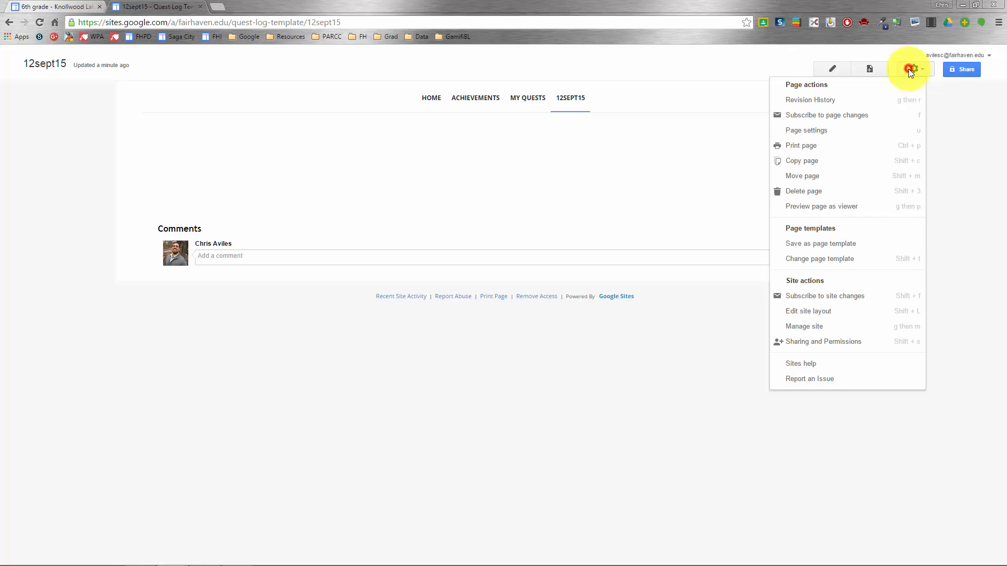
pyautogui.click(813, 317)
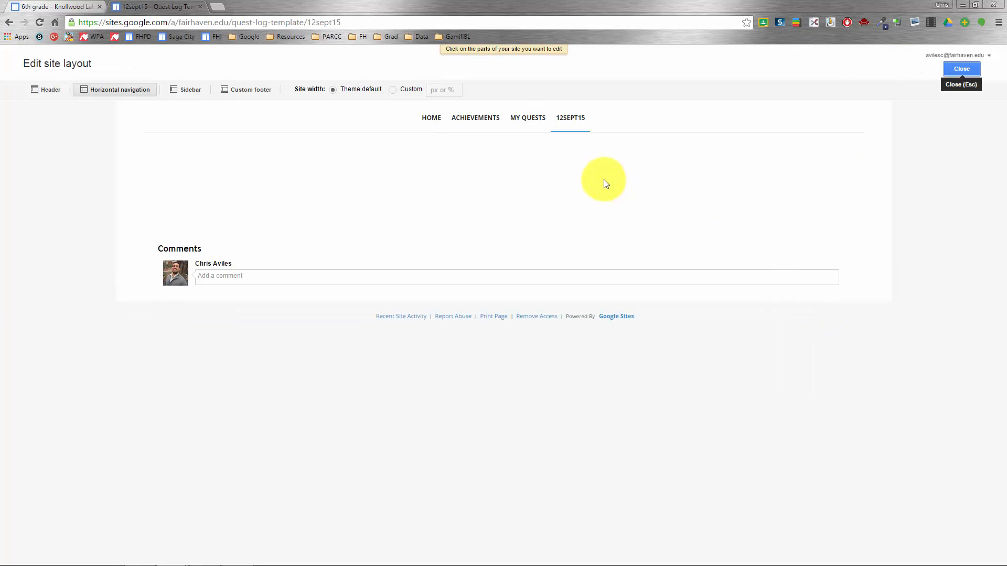
pyautogui.click(612, 119)
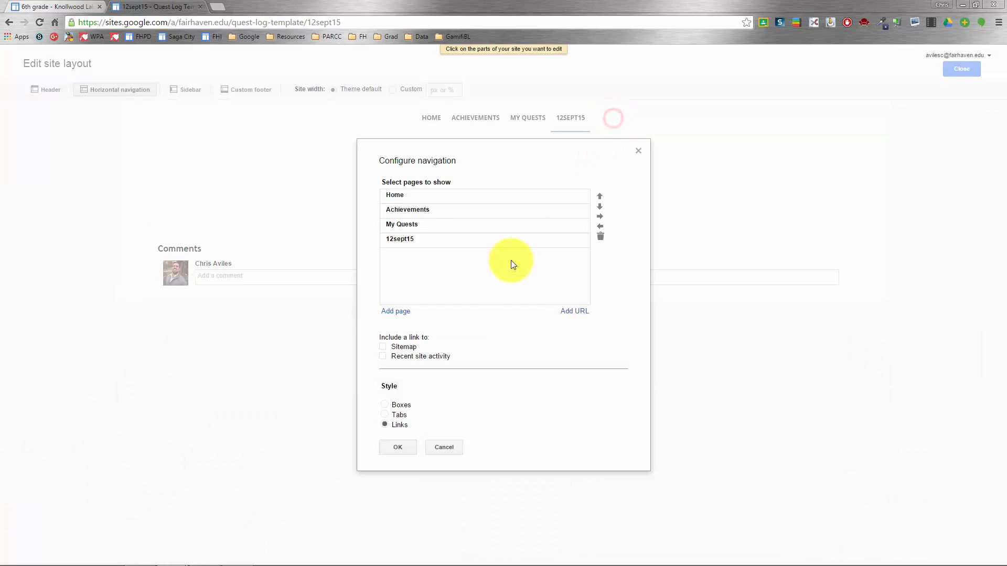
pyautogui.click(422, 240)
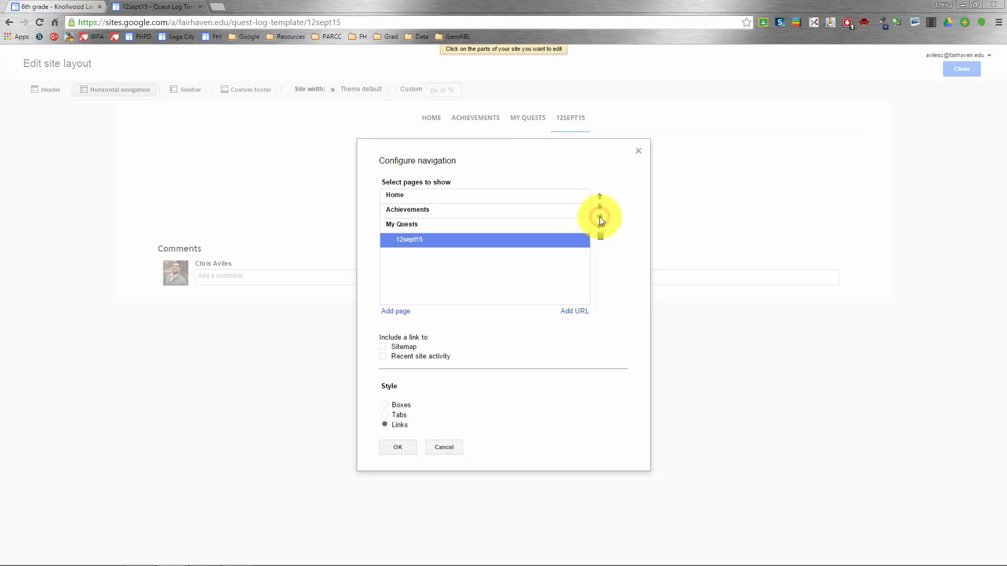
pyautogui.click(396, 447)
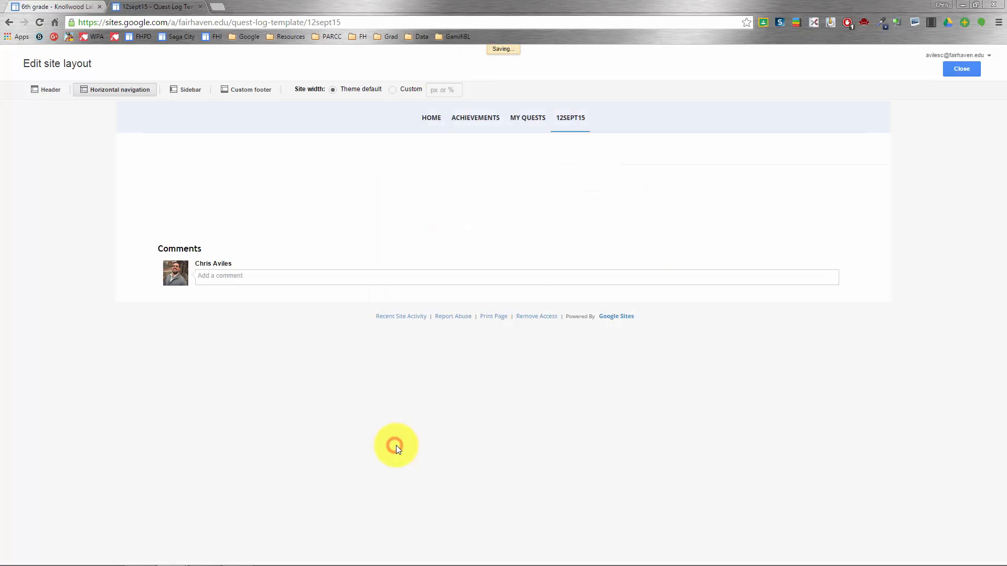
pyautogui.click(949, 69)
pyautogui.moveTo(556, 95)
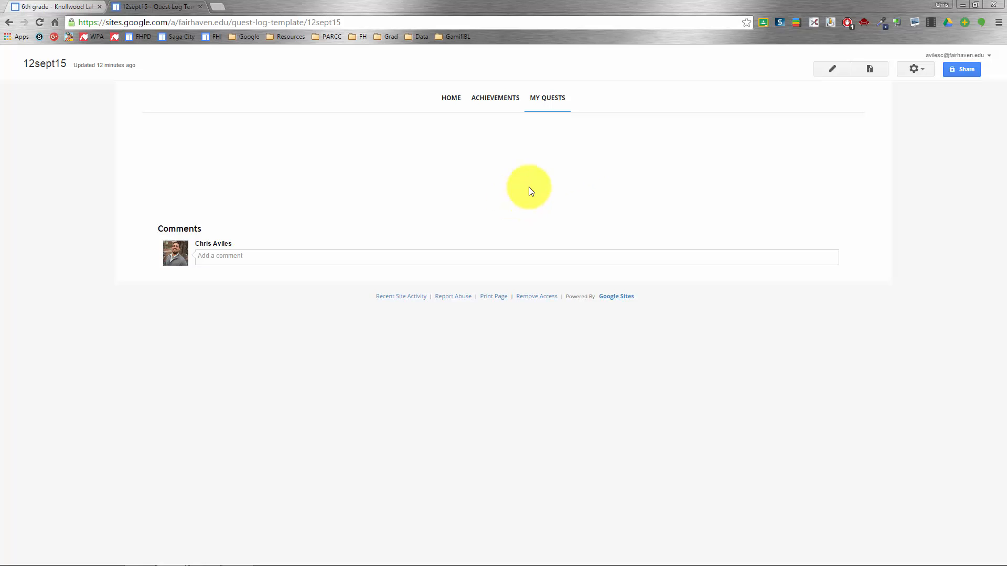
# Step: Change the title of the 12sept15 page to Hello, save it, and reload the page
pyautogui.click(827, 70)
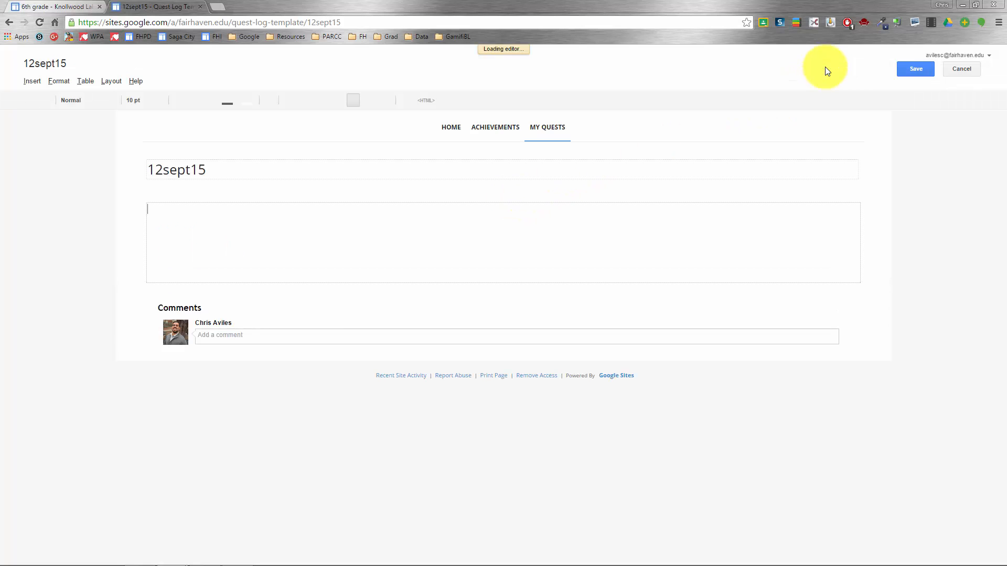
pyautogui.moveTo(239, 171); pyautogui.dragTo(148, 173)
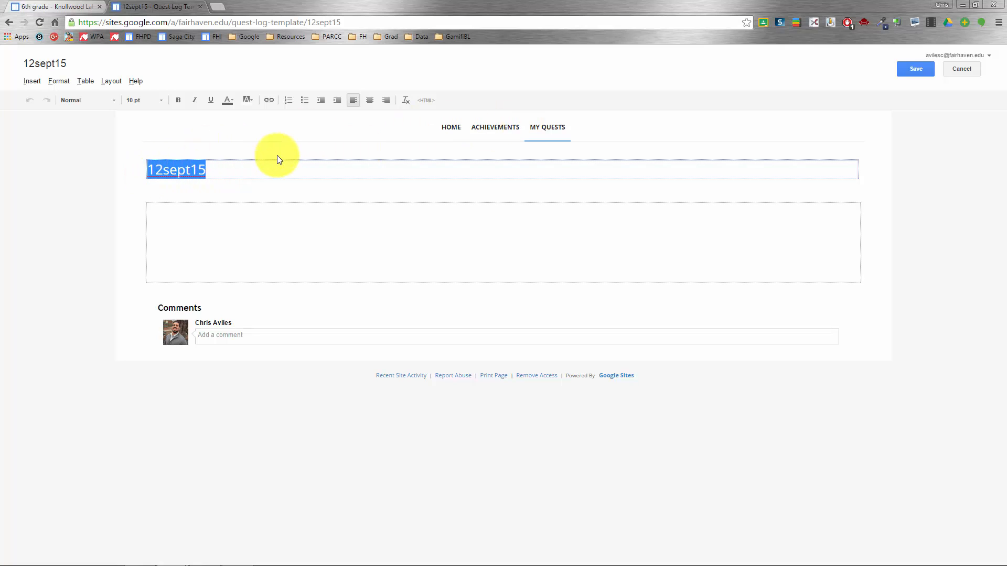
pyautogui.write('HI')
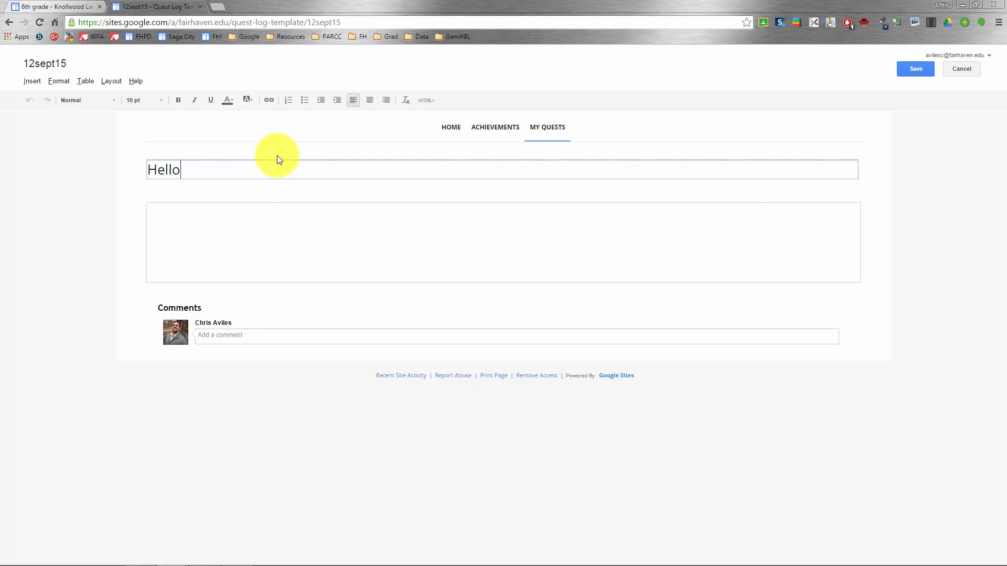
pyautogui.click(914, 66)
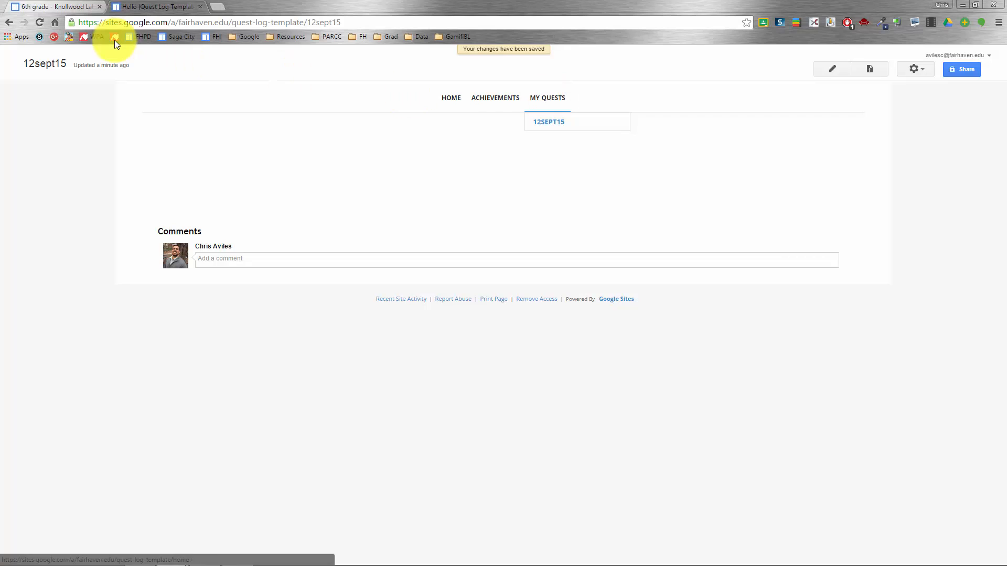
pyautogui.click(39, 22)
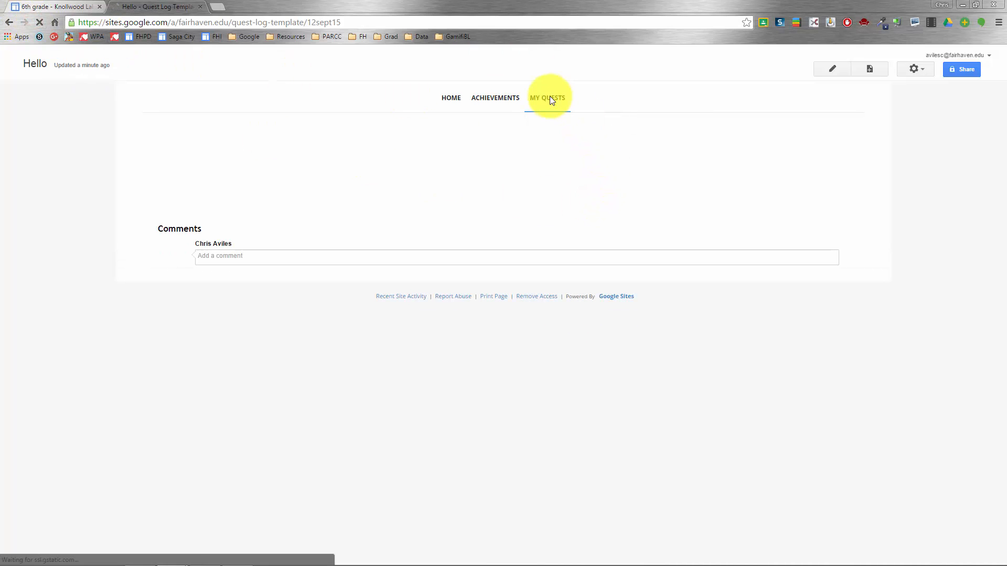
pyautogui.click(832, 68)
pyautogui.click(208, 168)
pyautogui.moveTo(207, 168); pyautogui.dragTo(143, 181)
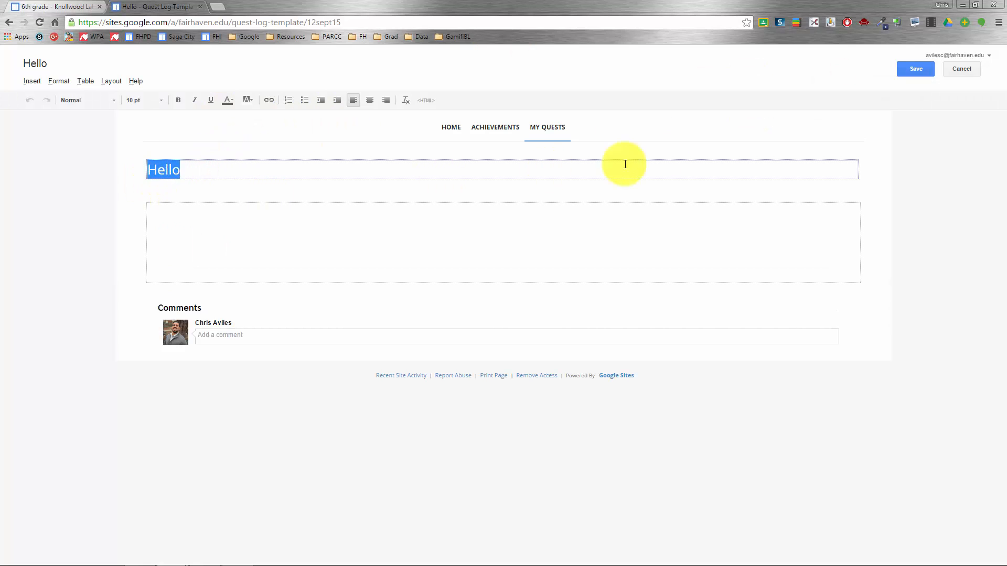
pyautogui.click(957, 68)
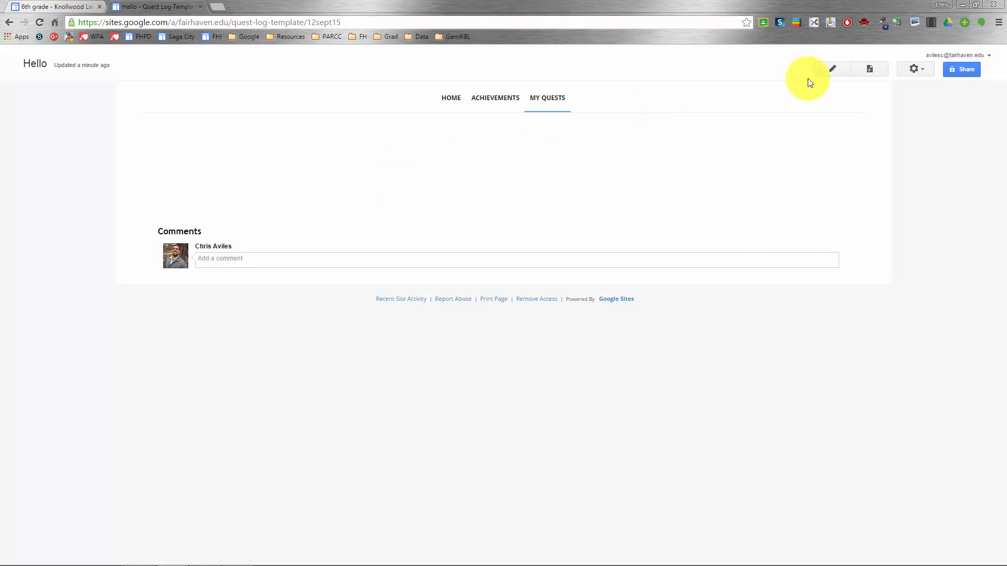
# Step: Insert the Knollwood Labs Storyline document from Drive into the Hello page with border, title and a height of 600 pixels
pyautogui.click(829, 69)
pyautogui.click(35, 81)
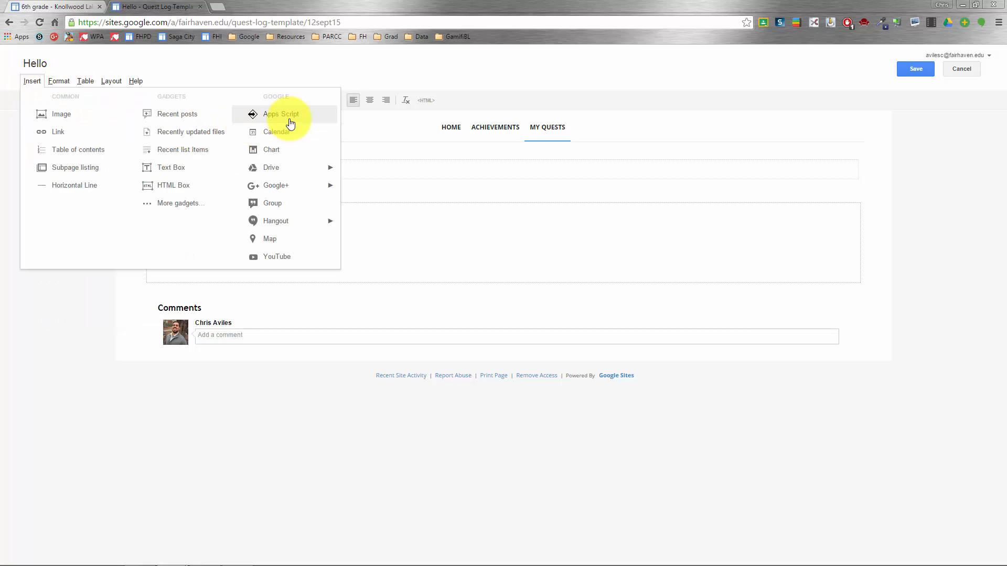
pyautogui.moveTo(283, 168)
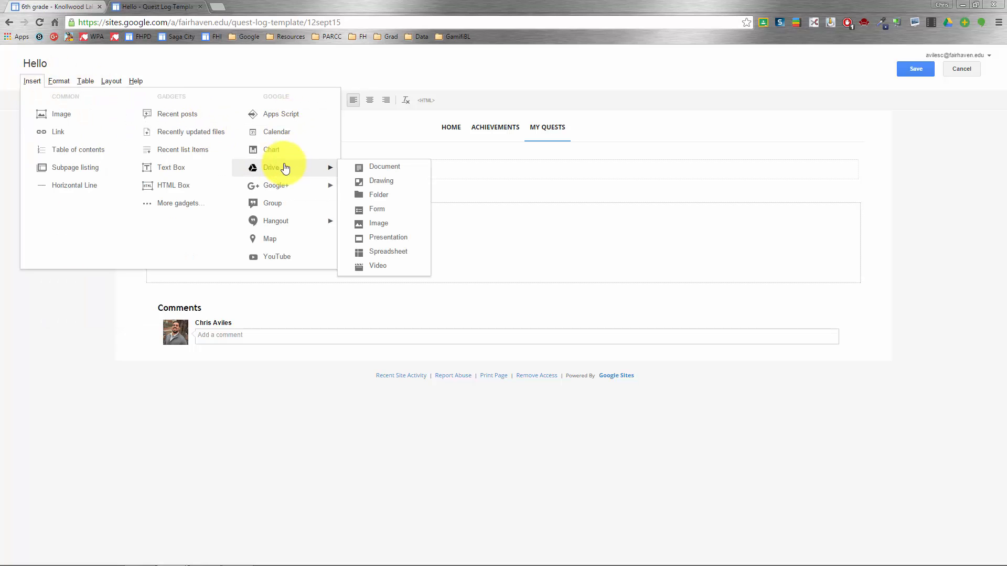
pyautogui.click(372, 168)
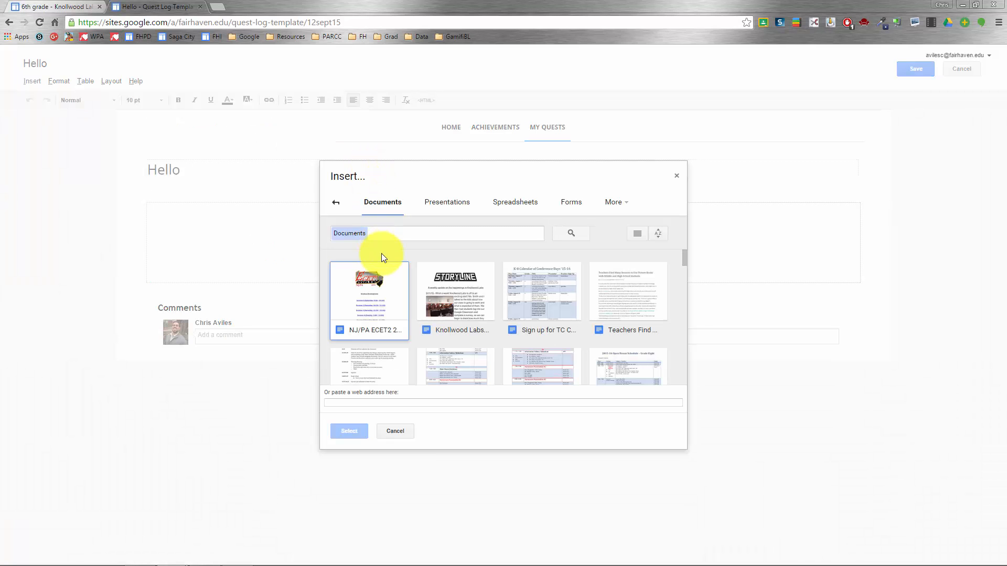
pyautogui.click(445, 287)
pyautogui.click(350, 432)
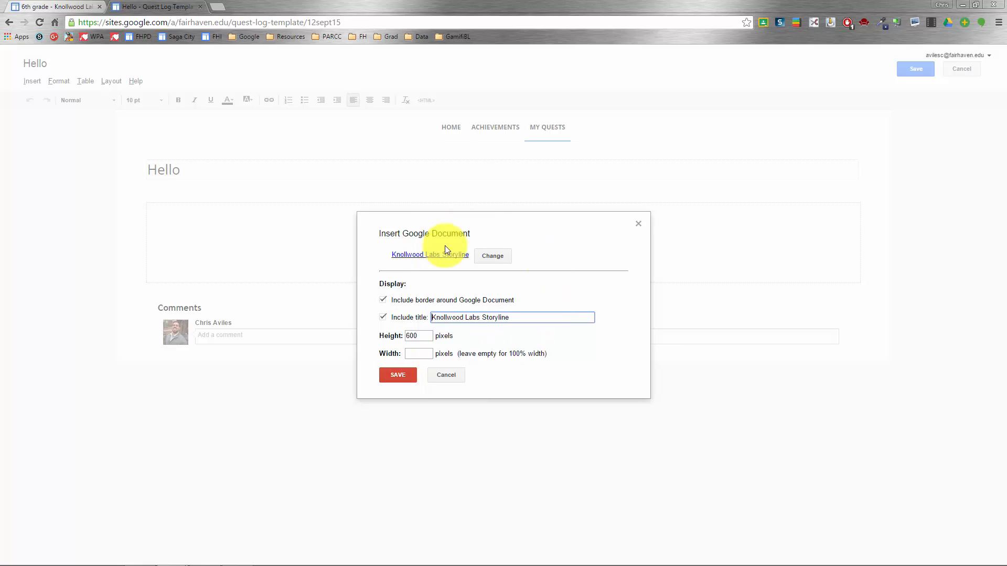
pyautogui.click(411, 376)
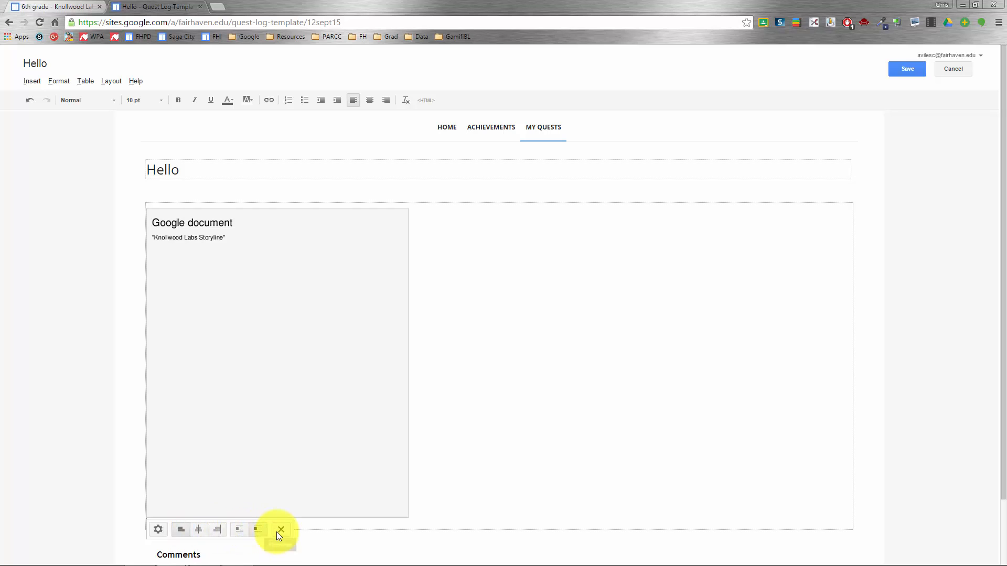
# Step: Look at the embedded document's properties without changing them and save the Hello page
pyautogui.click(162, 529)
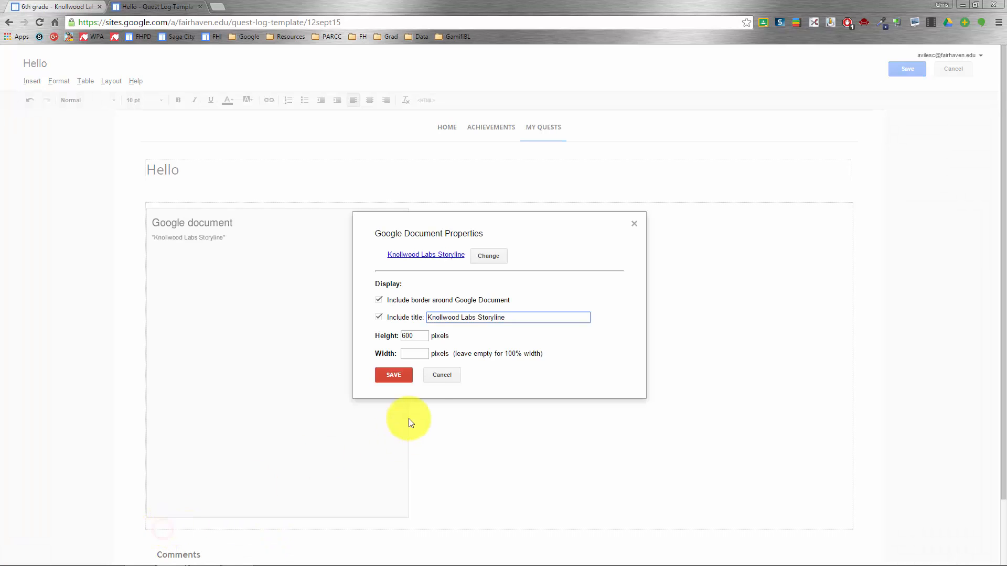
pyautogui.click(438, 376)
pyautogui.click(900, 68)
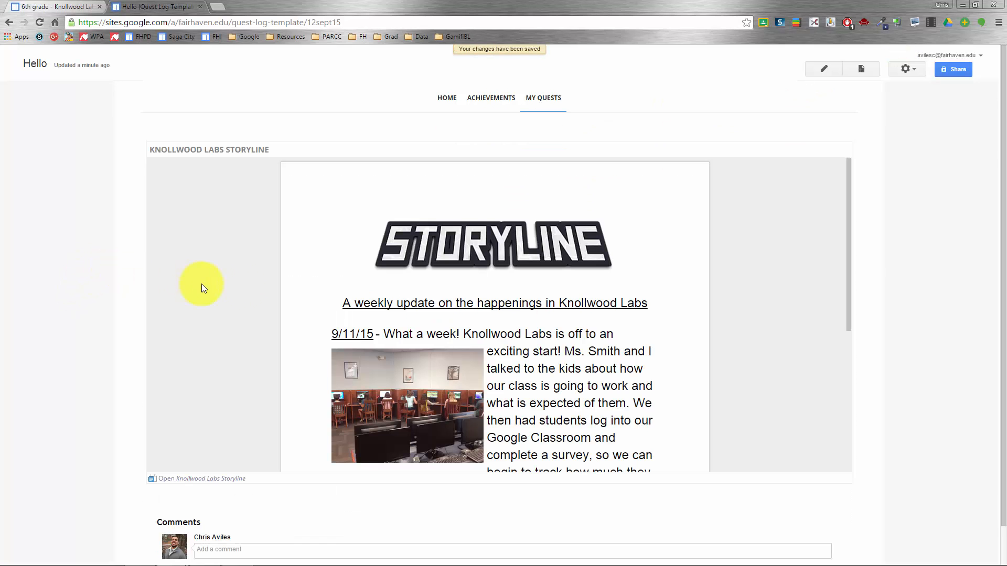
# Step: View the embedded Storyline document, open the Hello page for editing, and check the YouTube video insert options without adding a video
pyautogui.moveTo(844, 258)
pyautogui.mouseDown()
pyautogui.moveTo(847, 404)
pyautogui.moveTo(839, 227)
pyautogui.moveTo(857, 310)
pyautogui.moveTo(853, 258)
pyautogui.mouseUp()
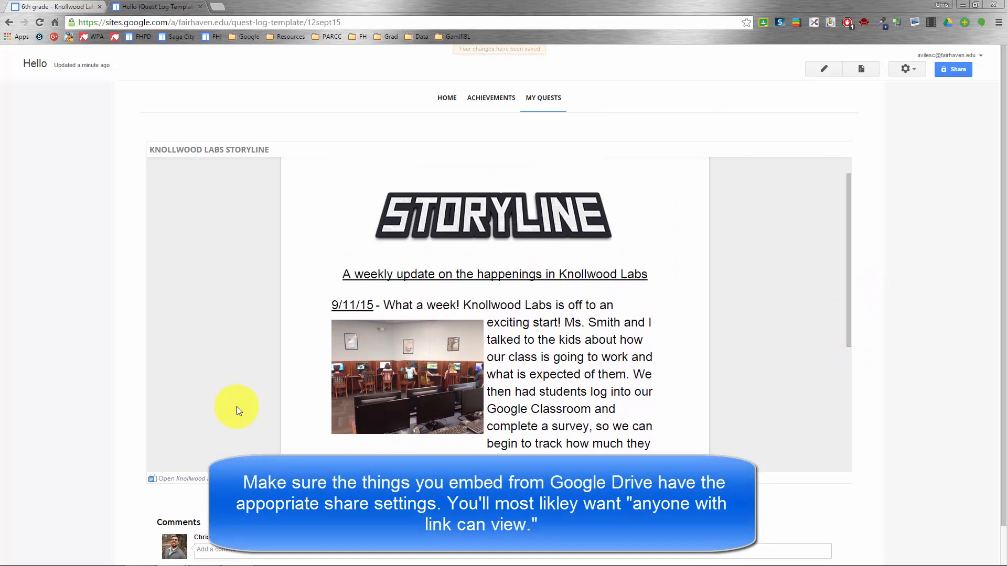
pyautogui.scroll(1, 446, 257)
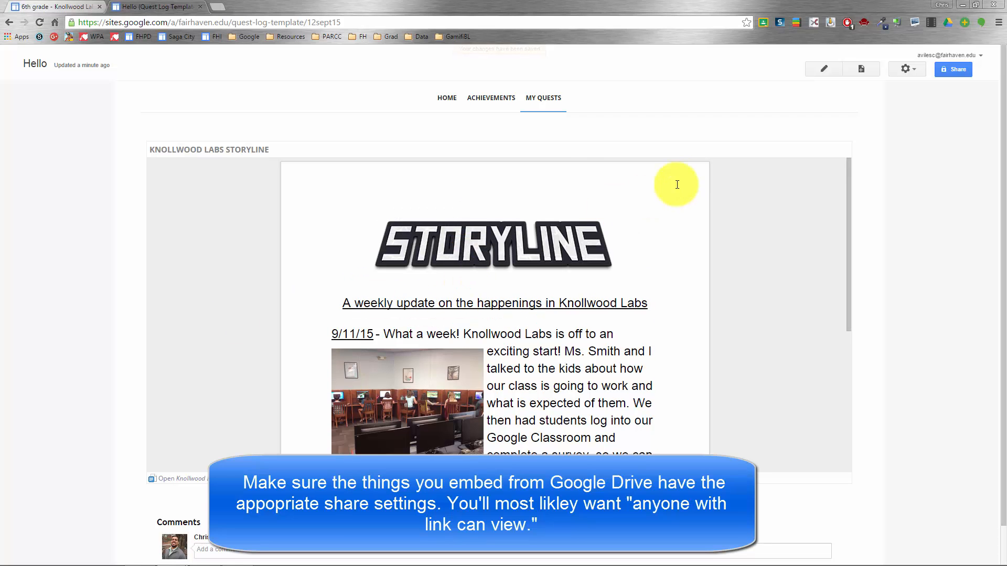
pyautogui.click(830, 72)
pyautogui.click(23, 80)
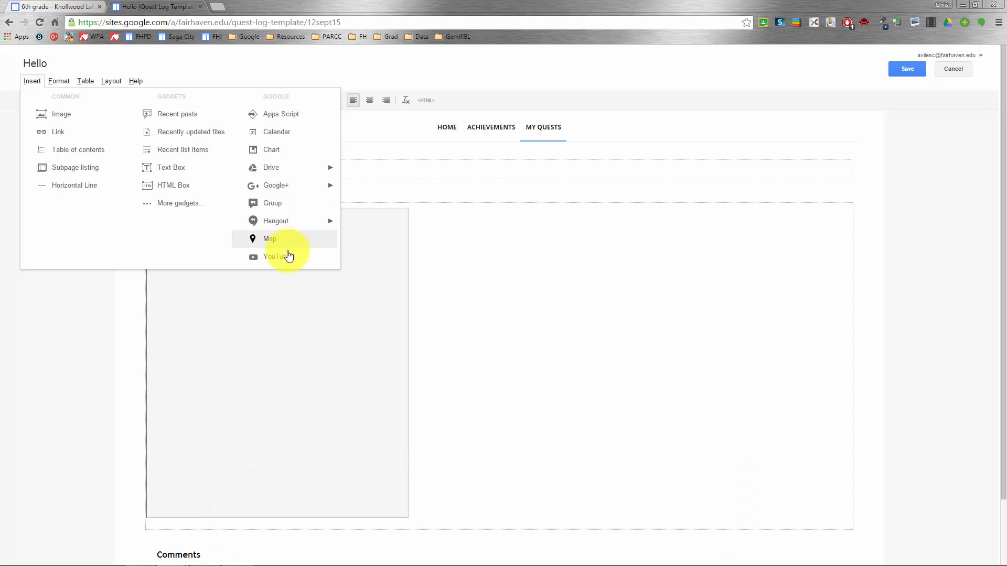
pyautogui.click(289, 258)
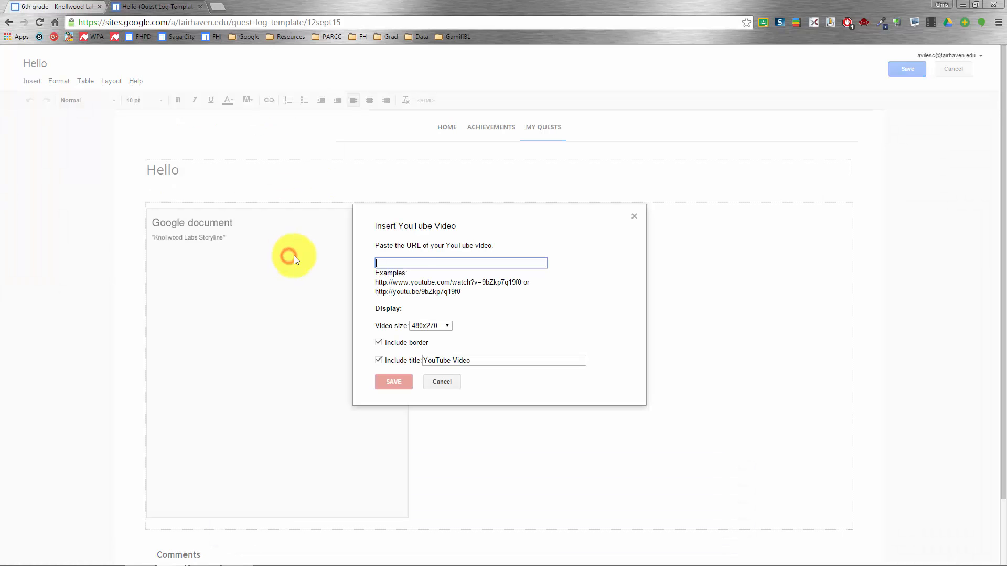
pyautogui.click(438, 324)
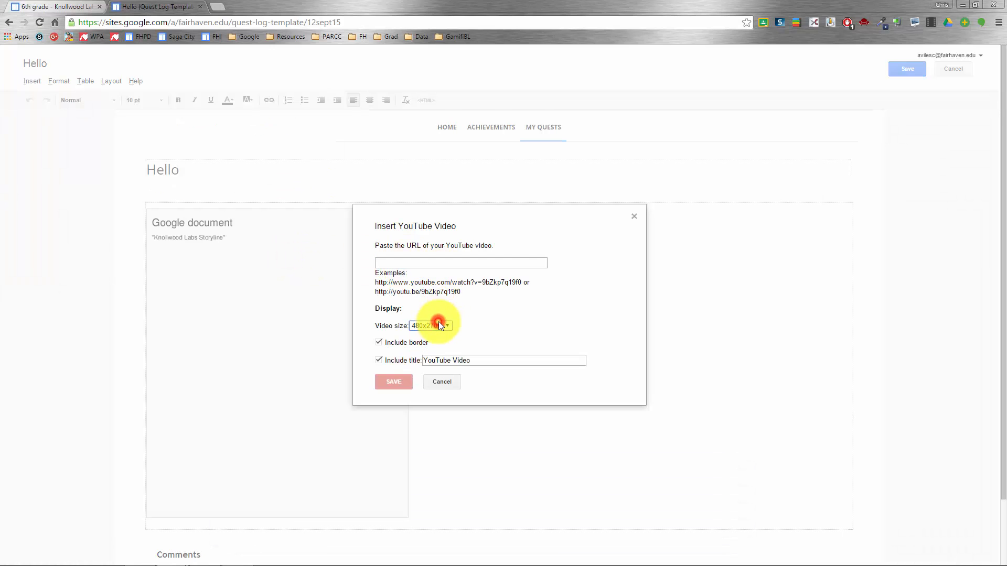
pyautogui.click(436, 382)
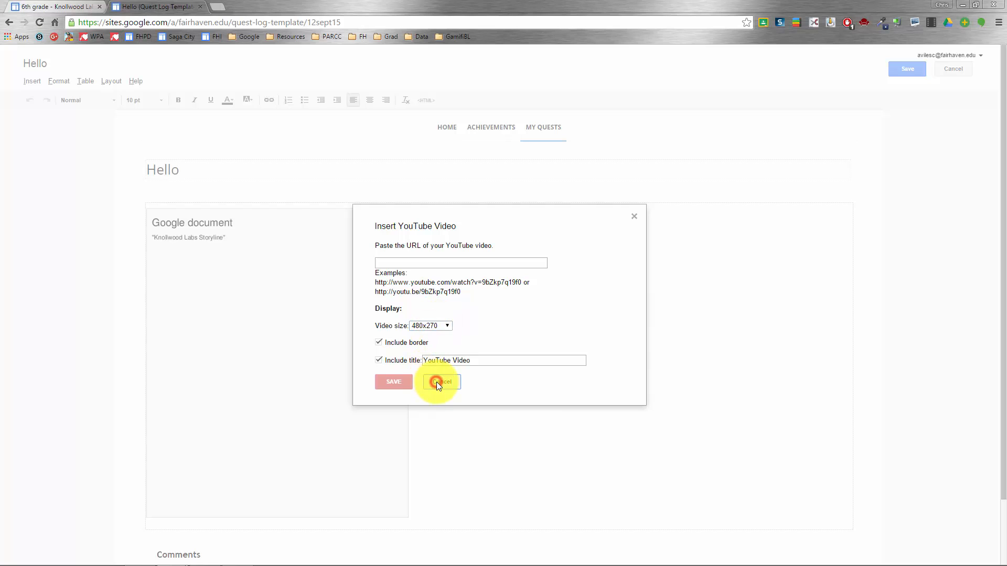
# Step: Look through the formatting and table commands and the Google Sites Help topics, and close the Hello page editor
pyautogui.click(57, 81)
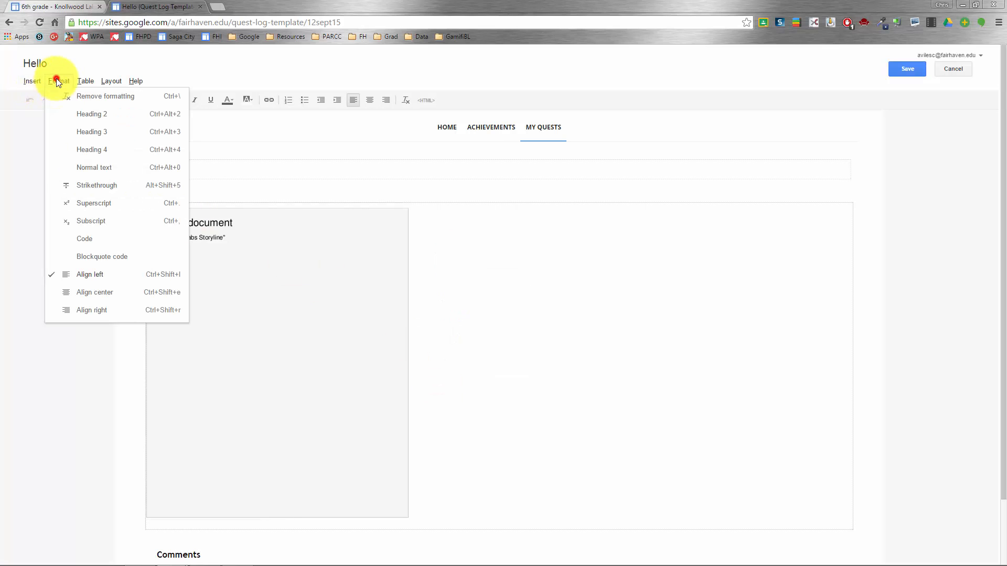
pyautogui.moveTo(92, 81)
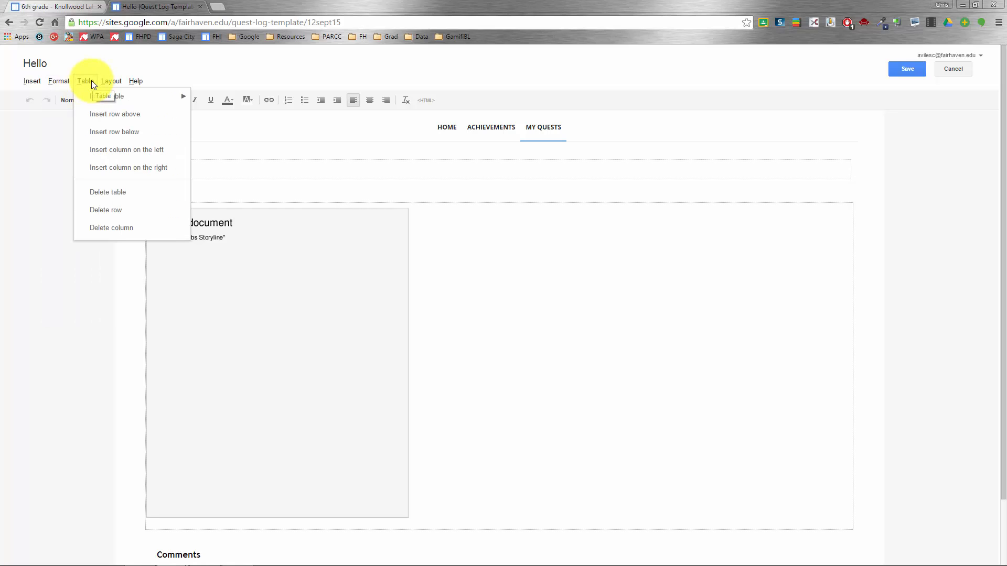
pyautogui.moveTo(138, 83)
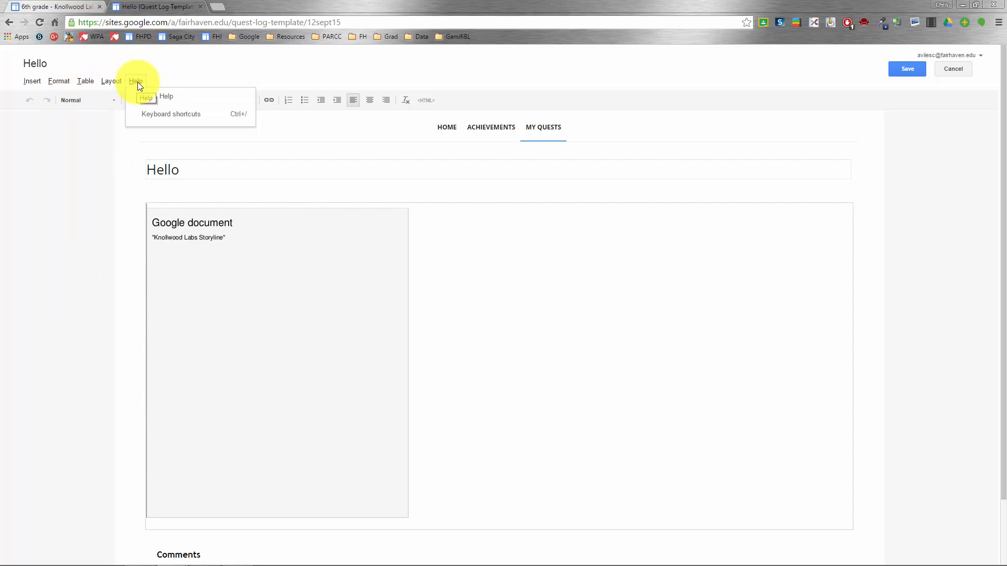
pyautogui.click(152, 97)
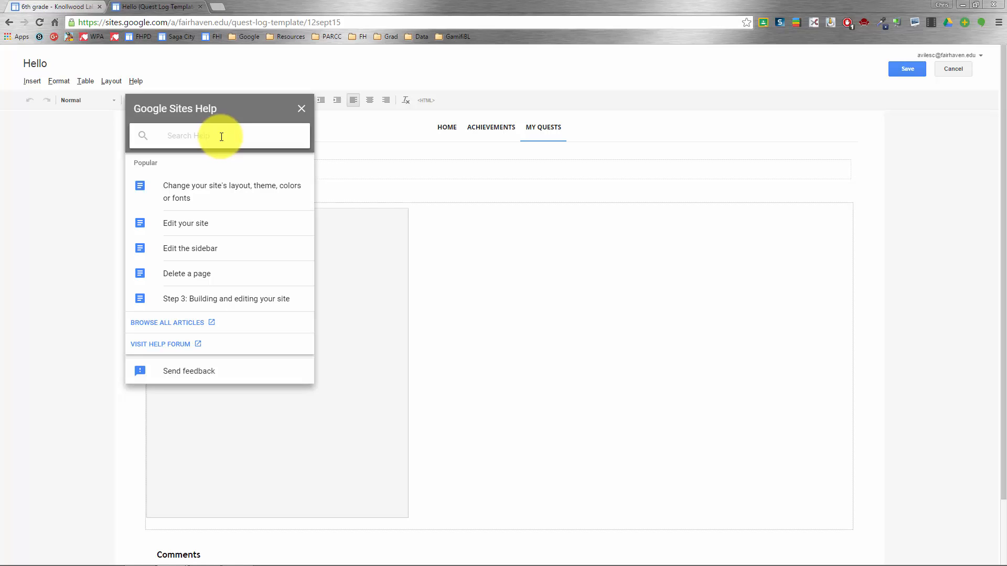
pyautogui.click(302, 109)
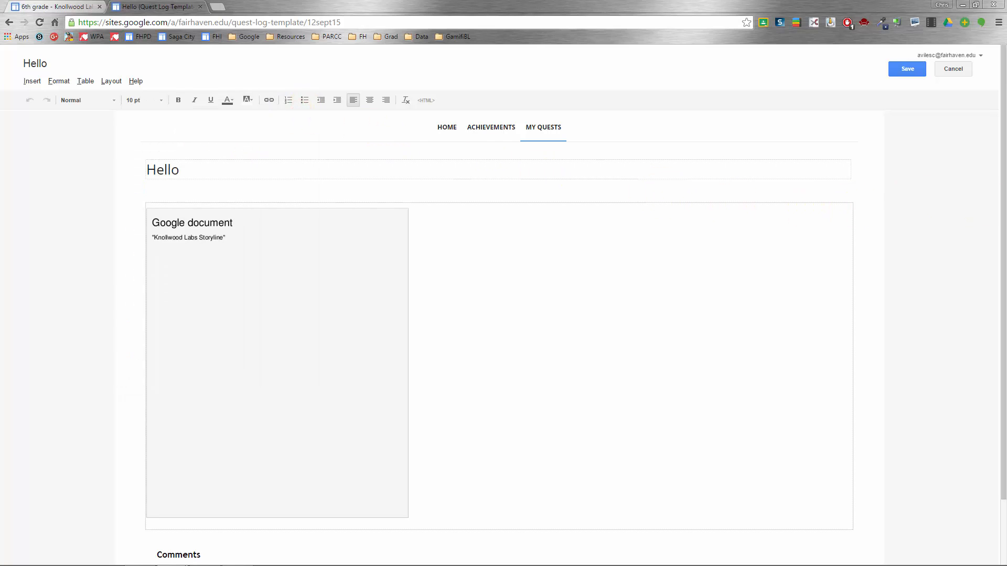
pyautogui.click(907, 69)
# Step: Examine the HTML source and preview of the Achievements page's heading in the editor, and leave the page without changes
pyautogui.click(492, 99)
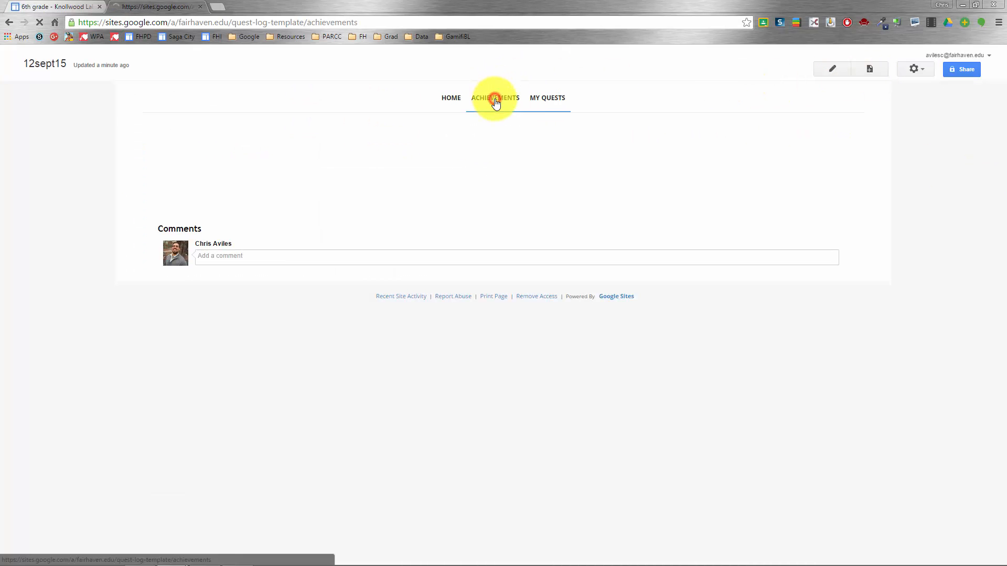
pyautogui.click(915, 69)
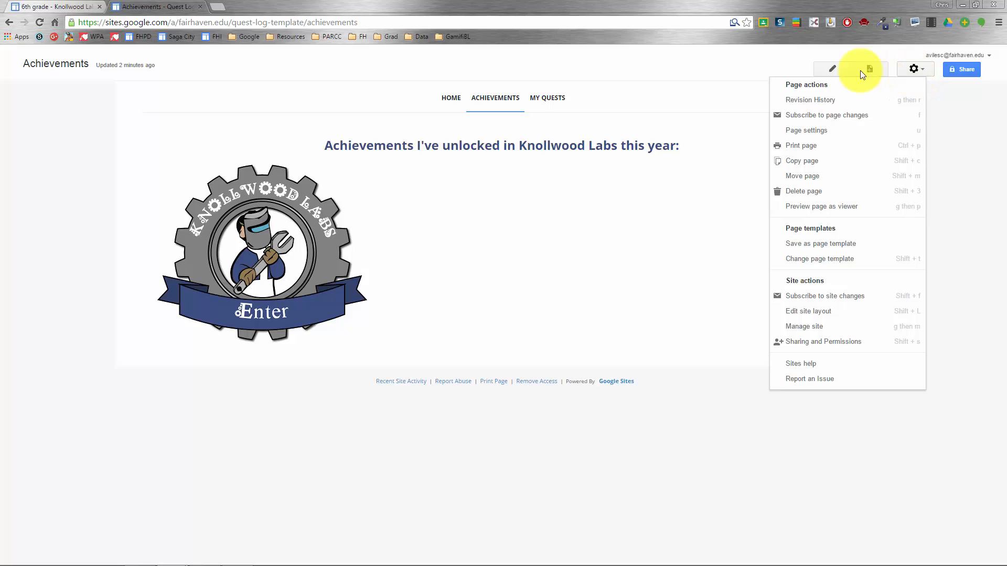
pyautogui.click(833, 70)
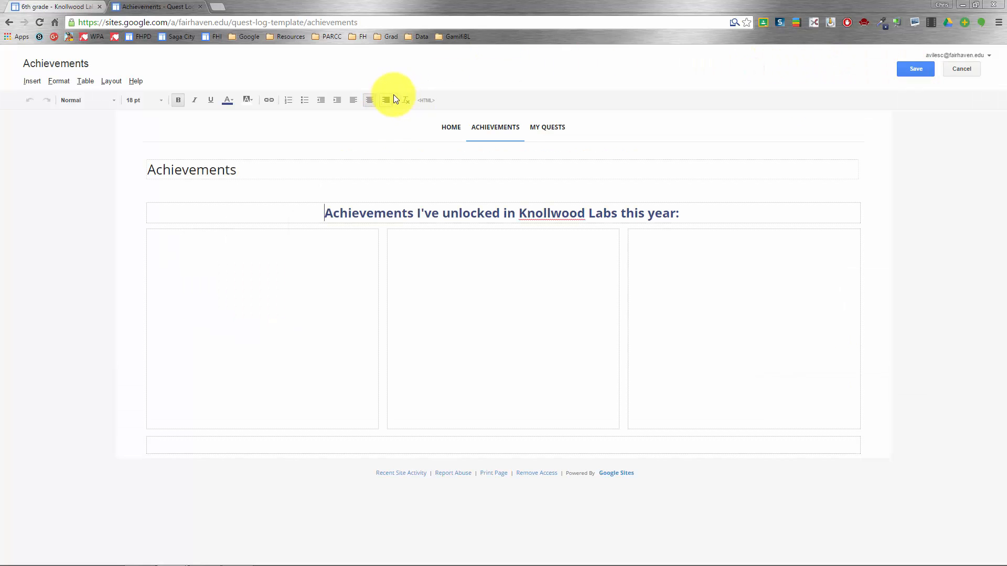
pyautogui.click(426, 102)
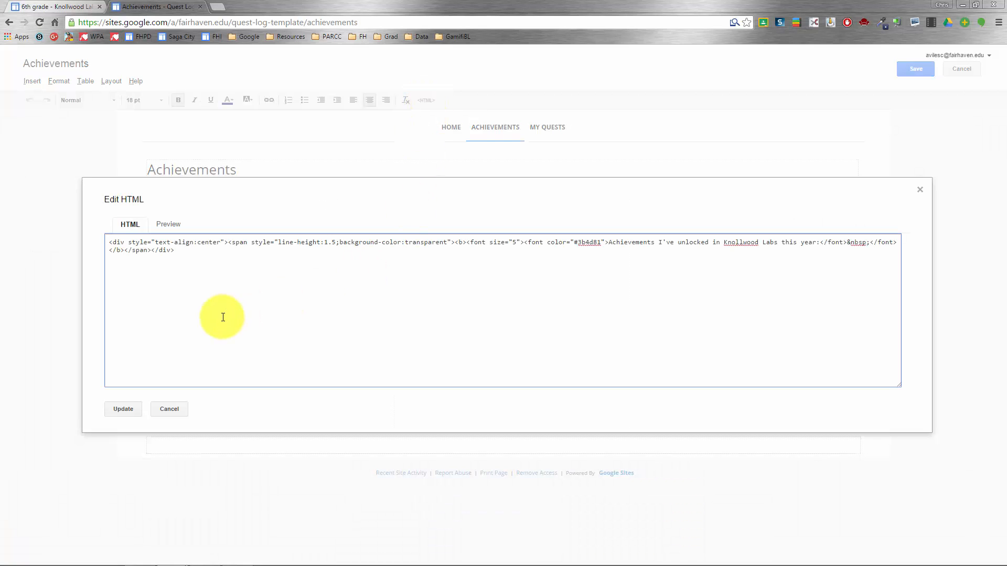
pyautogui.click(170, 225)
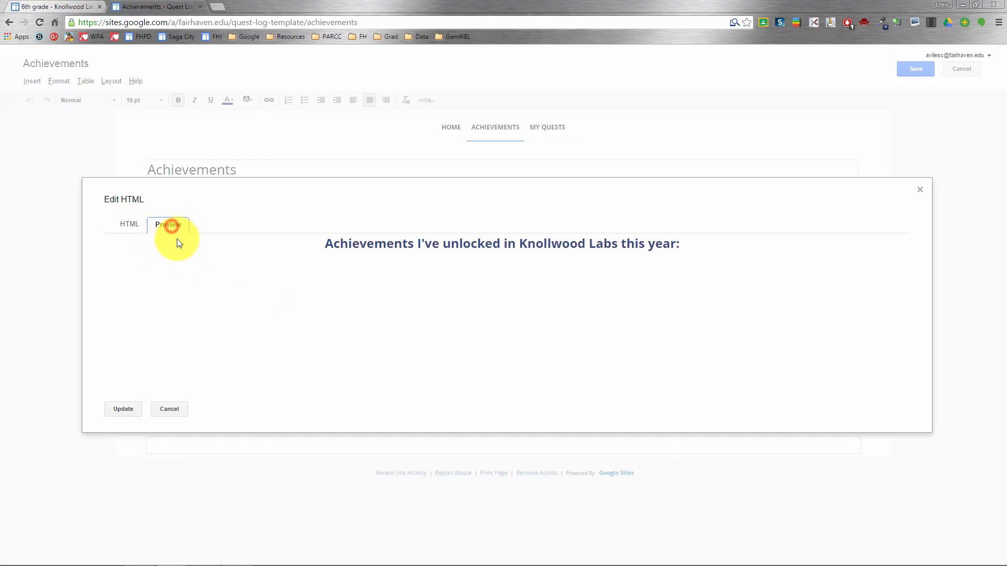
pyautogui.click(170, 408)
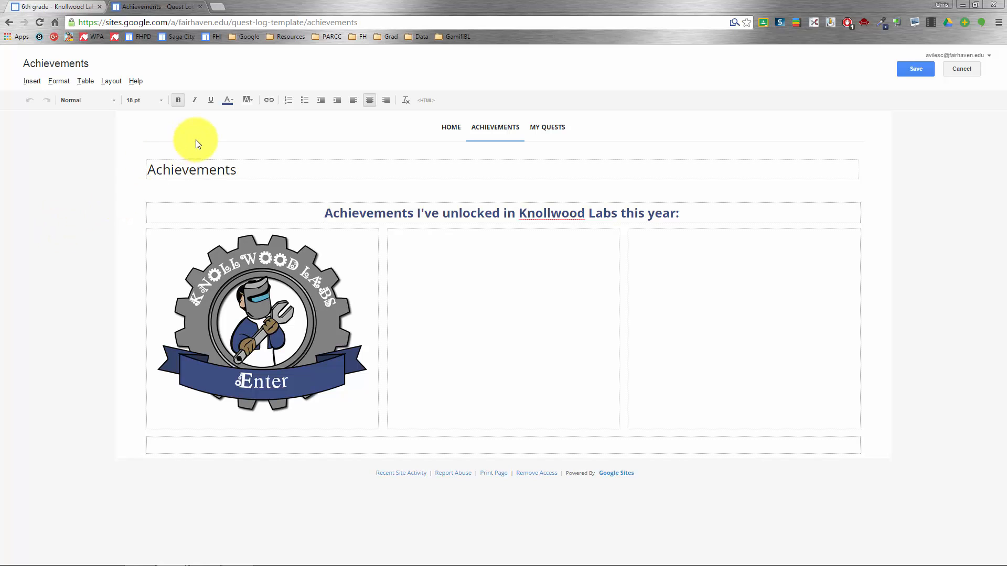
pyautogui.click(950, 70)
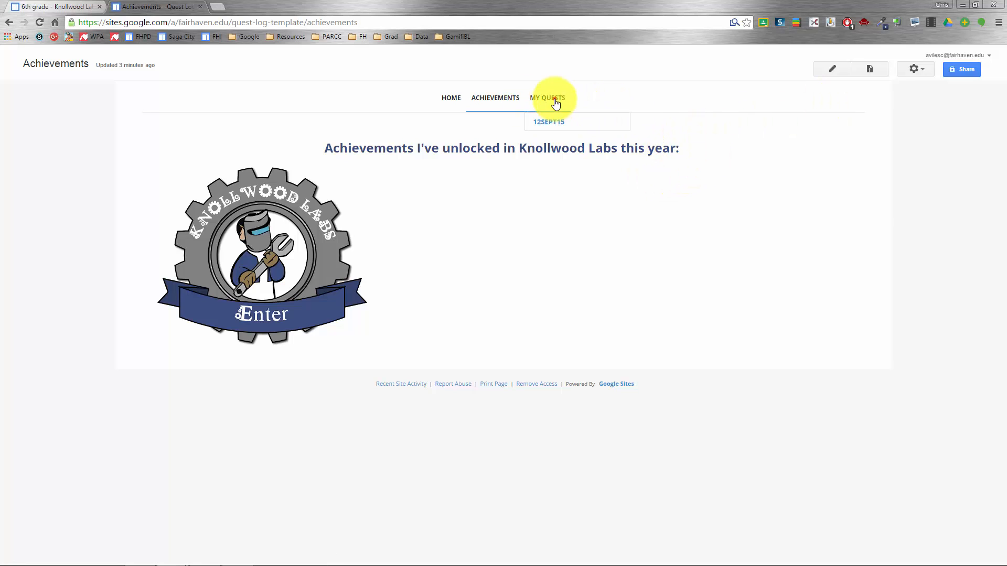
# Step: Open the My Quests page for editing, look through the example quest entry, and cancel editing
pyautogui.click(548, 97)
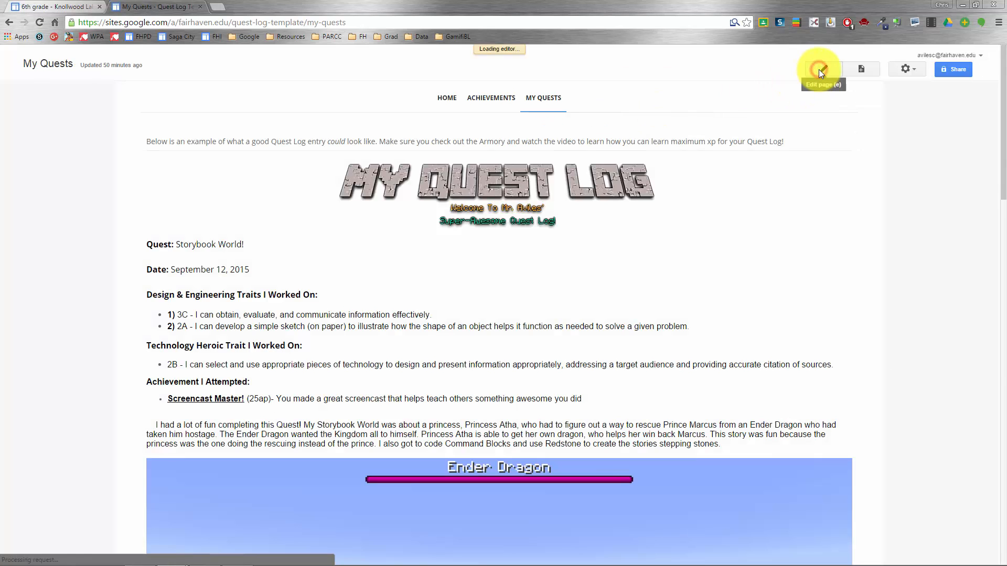
pyautogui.click(820, 71)
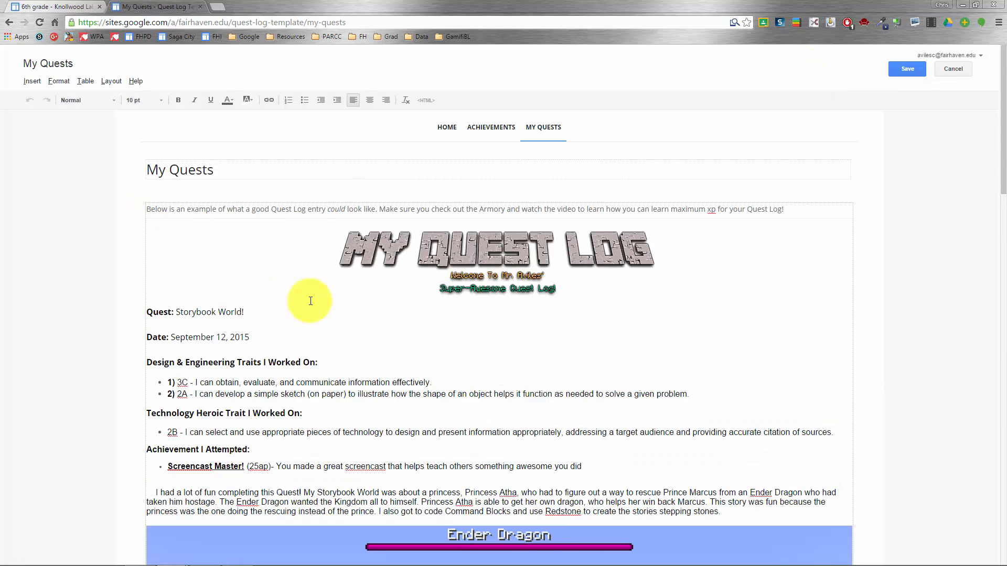
pyautogui.scroll(-15, 634, 275)
pyautogui.scroll(10, 678, 251)
pyautogui.scroll(5, 678, 251)
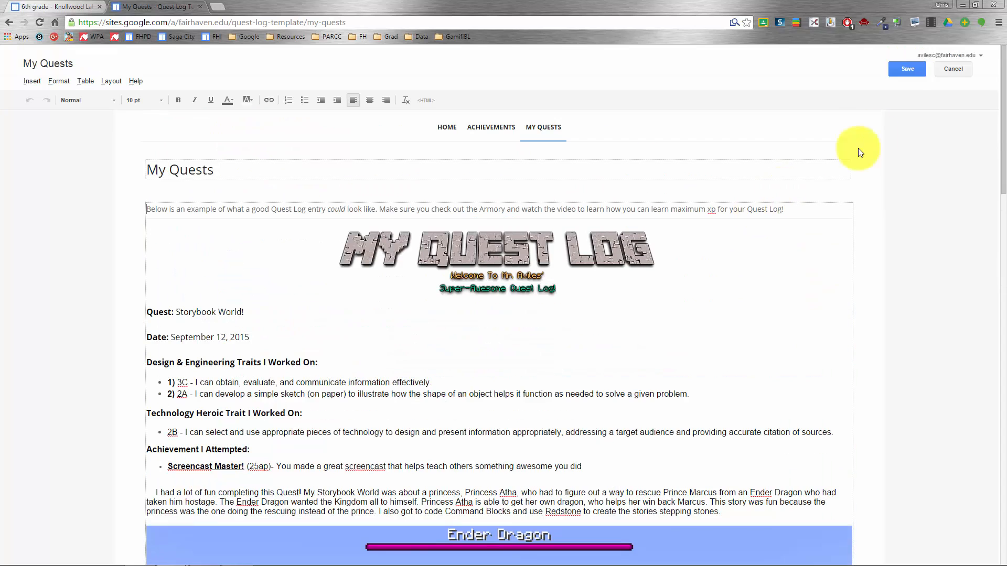
pyautogui.click(953, 54)
# Step: Examine the site header and content area options in the site's Themes, Colors, and Fonts settings, and return to the site
pyautogui.click(906, 68)
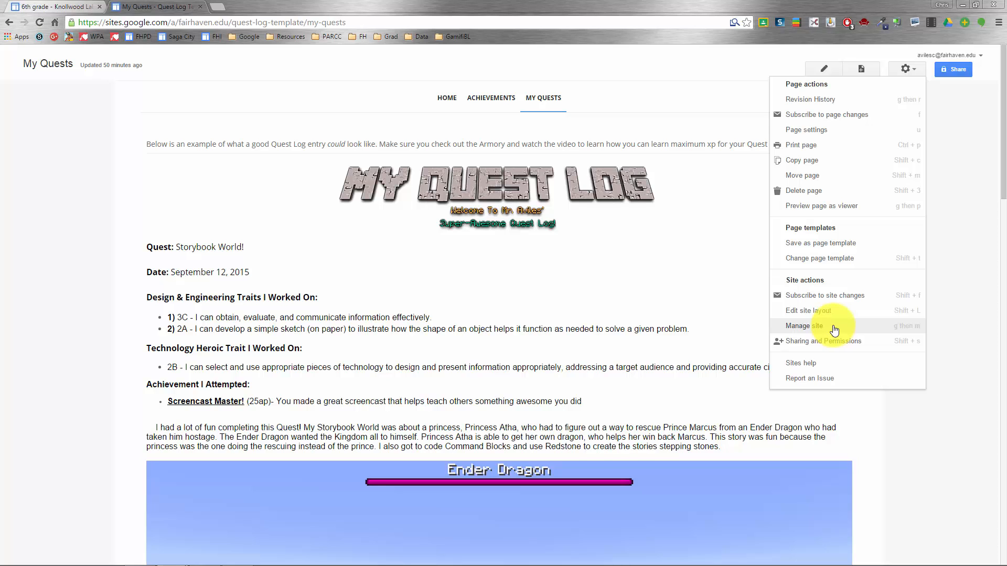
pyautogui.click(798, 327)
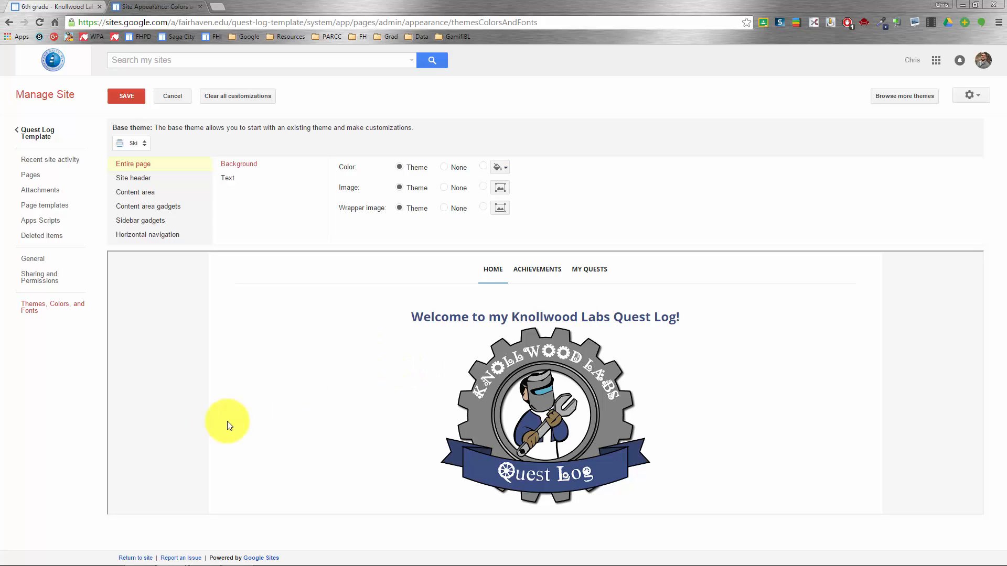
pyautogui.click(125, 178)
pyautogui.click(127, 190)
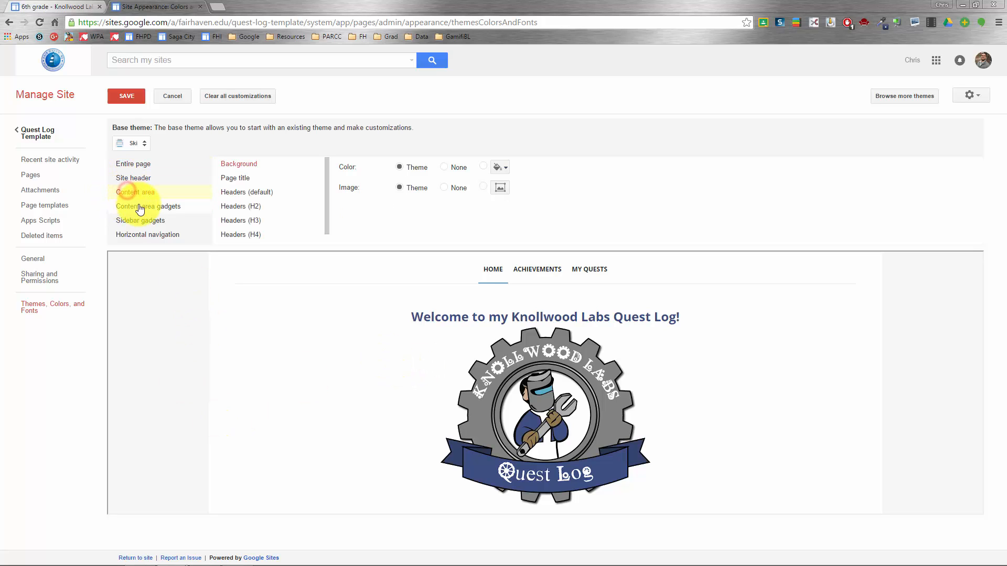
pyautogui.click(16, 130)
# Step: Reopen the site's Themes, Colors, and Fonts settings from Manage Site and cancel without changing the theme
pyautogui.click(914, 69)
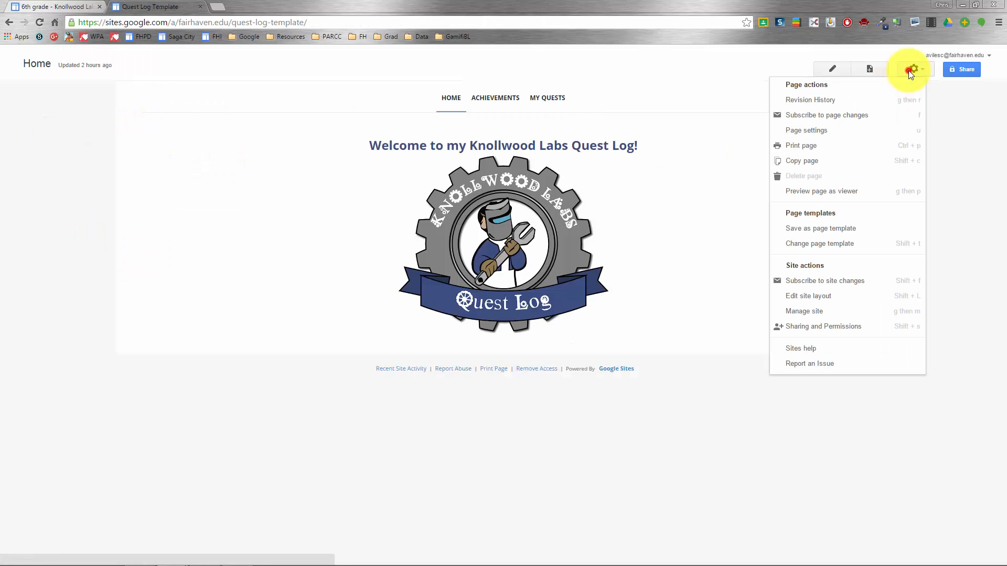
pyautogui.click(817, 307)
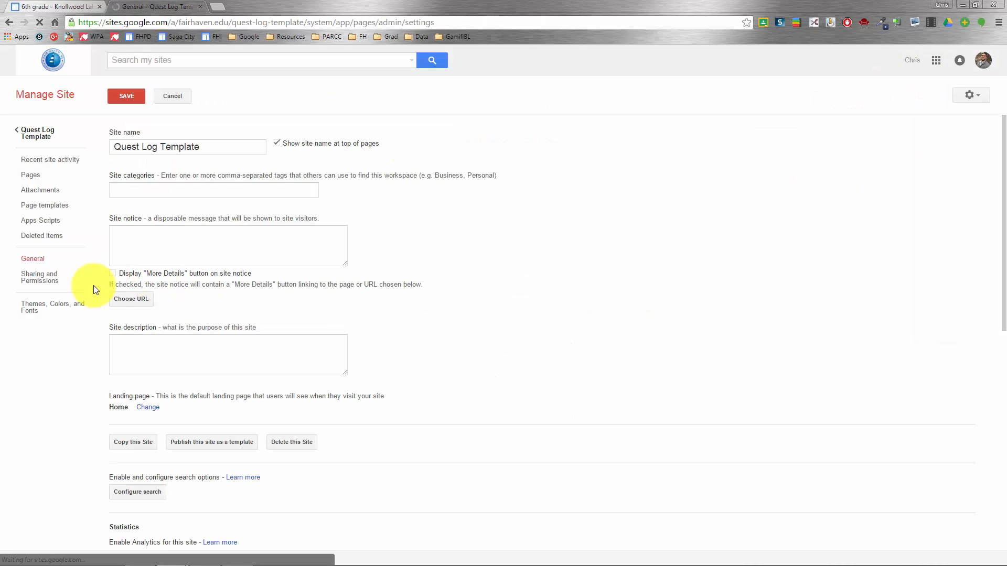
pyautogui.click(67, 307)
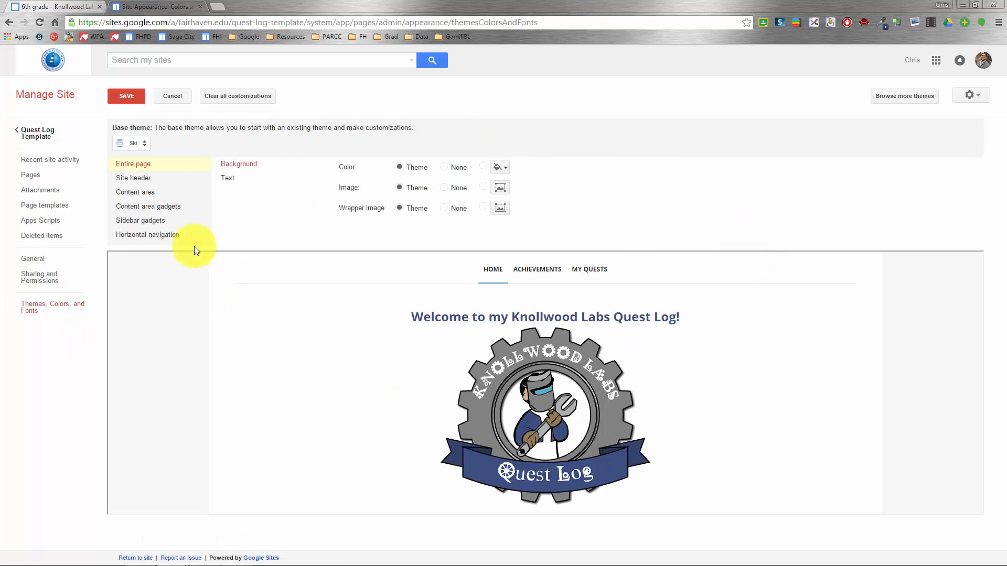
pyautogui.click(168, 96)
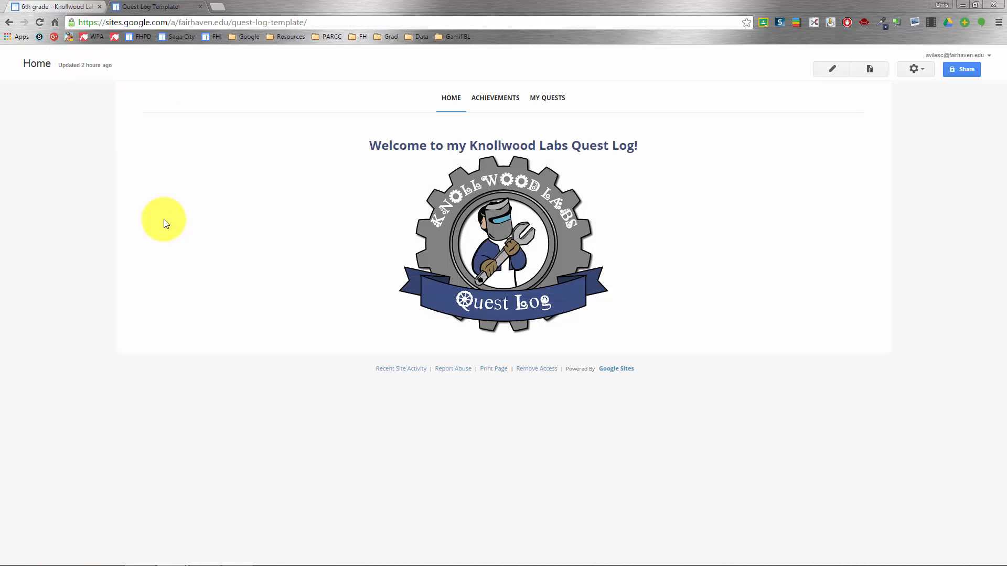